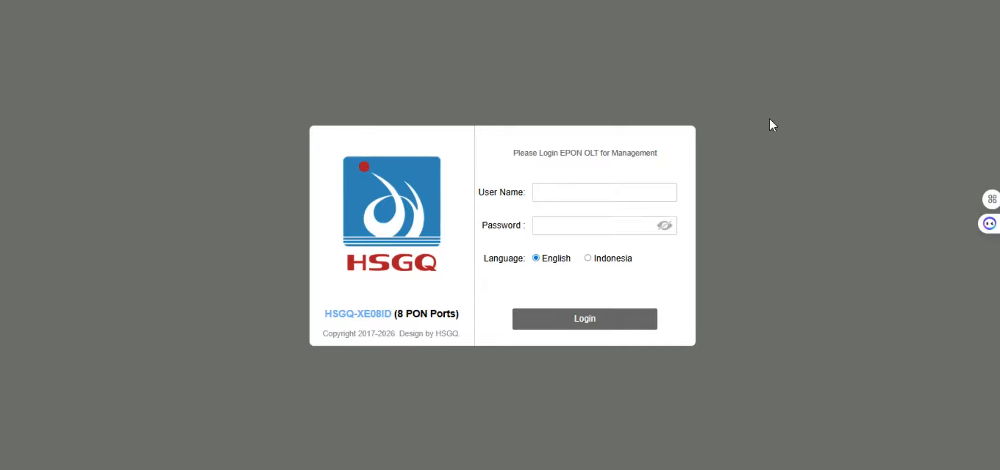
Sign in as the root administrator with its password, dismiss the password warning, and open Advanced Setting
click(593, 195)
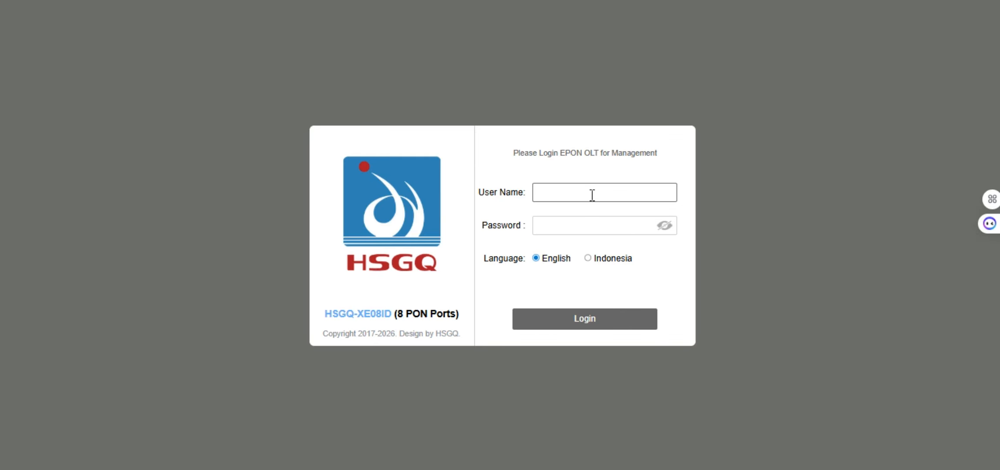
text(root)
key(Tab)
text(admin)
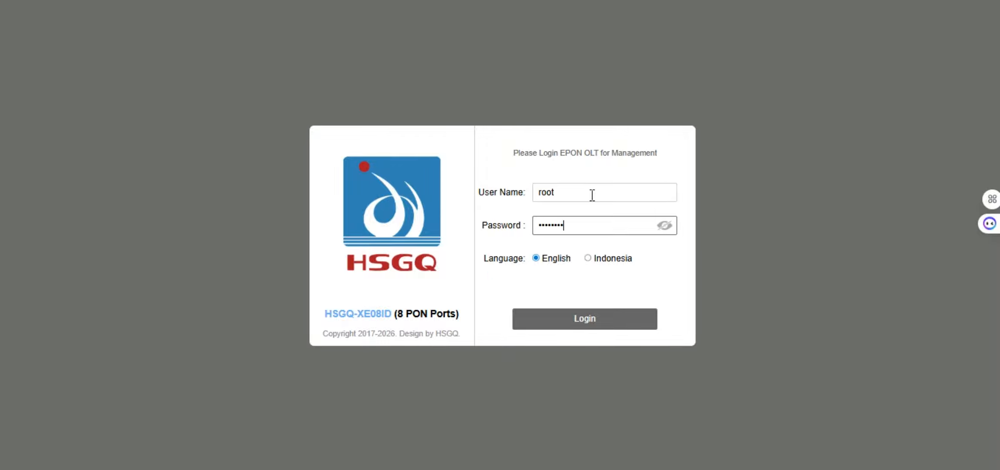
key(Return)
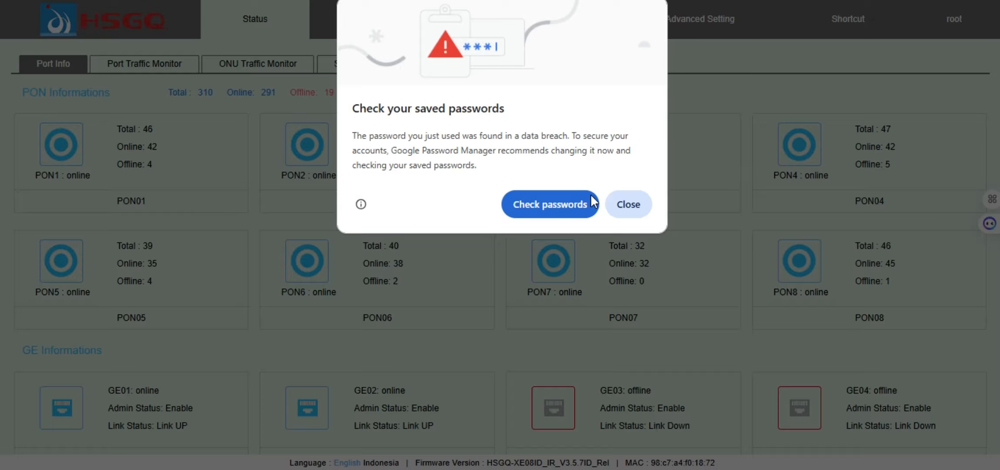
click(629, 206)
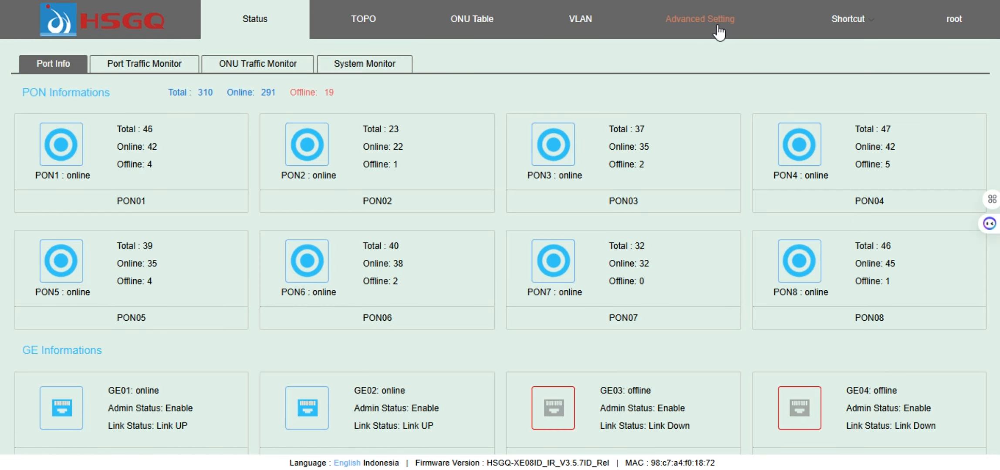
click(733, 24)
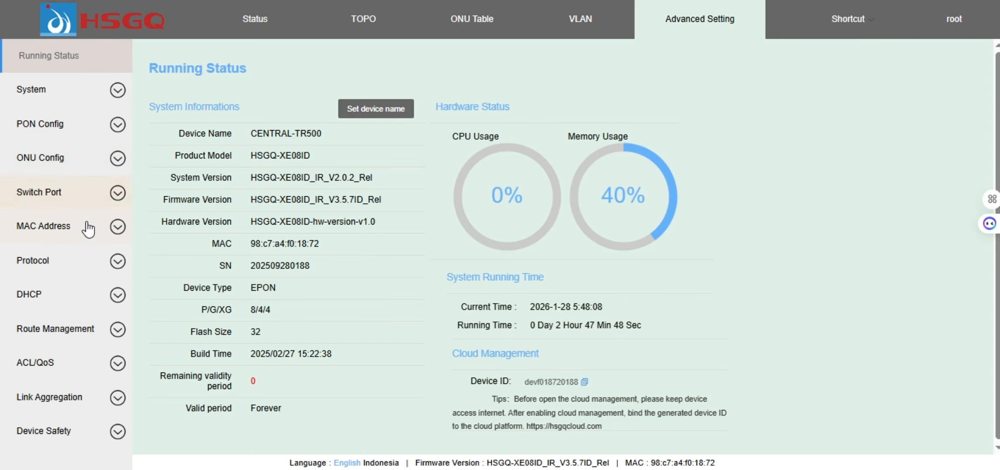
Open the System Time Setting page and select the current time value
click(83, 91)
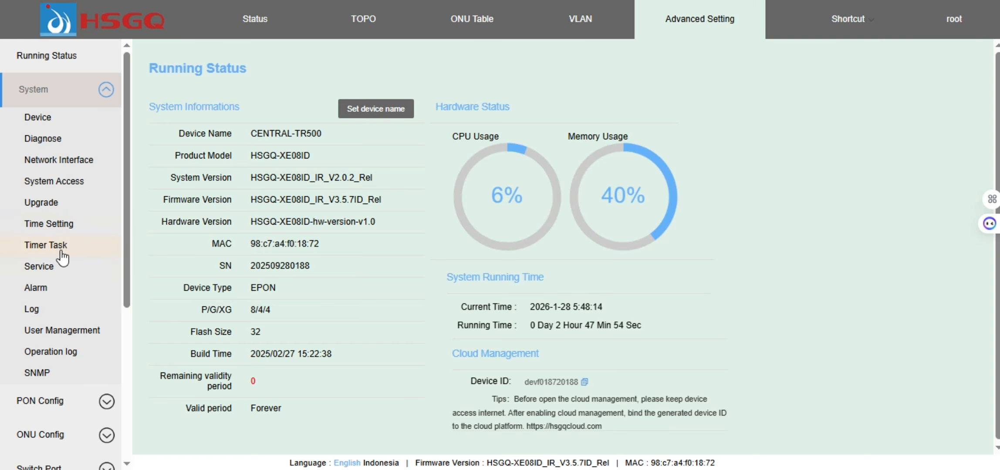
click(52, 230)
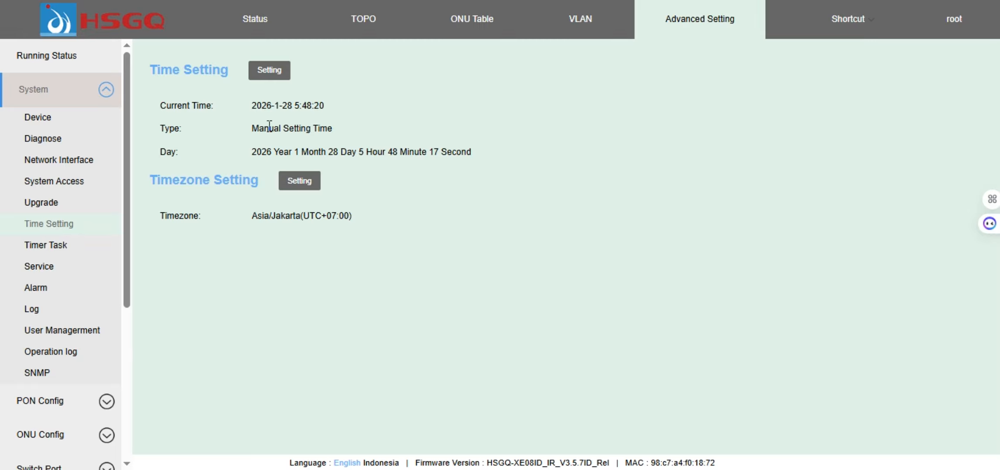
drag(254, 106, 324, 105)
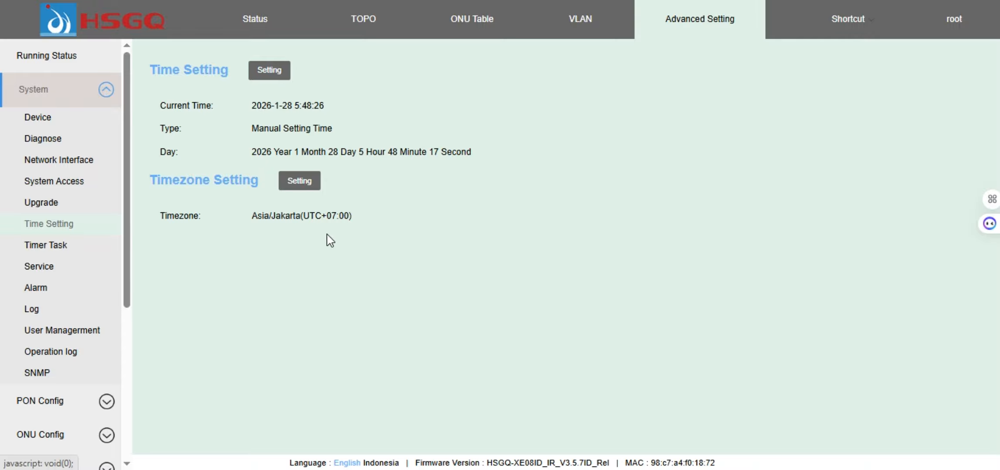
Review the timezone list and cancel, leaving Asia/Jakarta (UTC+07:00) unchanged
click(298, 185)
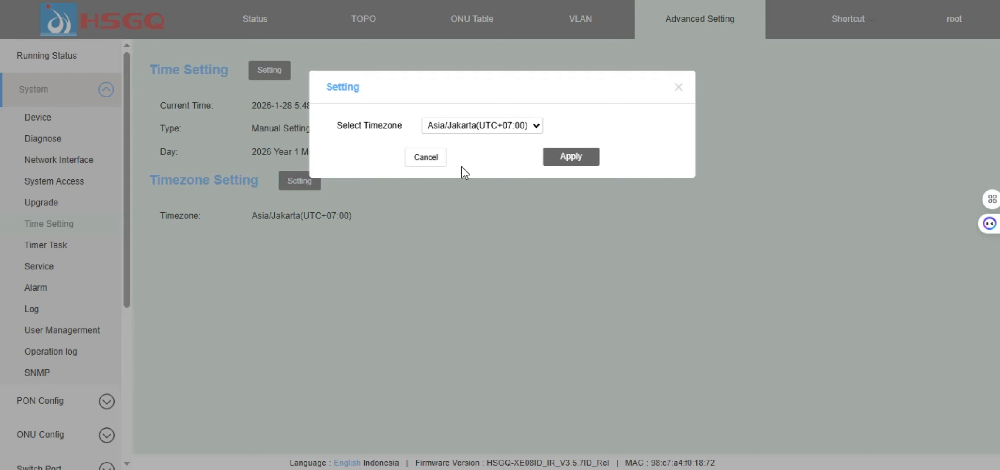
click(498, 127)
click(499, 126)
click(499, 126)
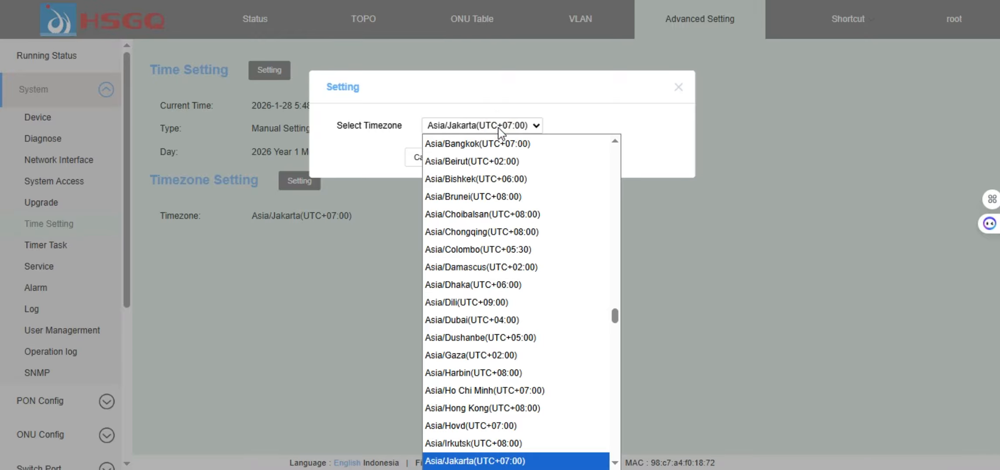
click(498, 128)
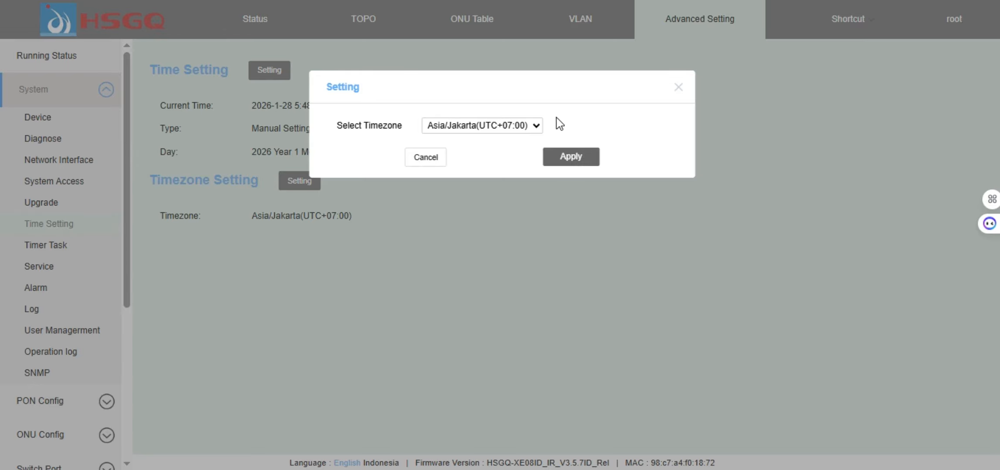
click(440, 158)
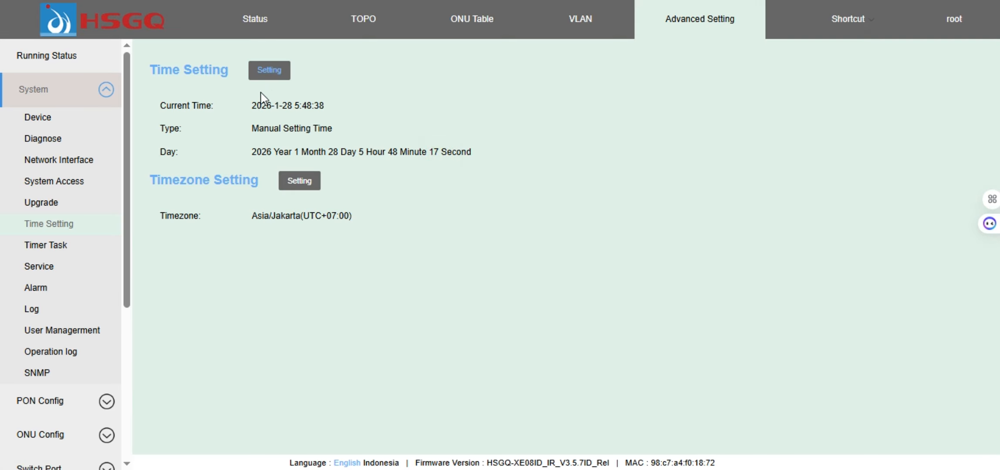
click(270, 72)
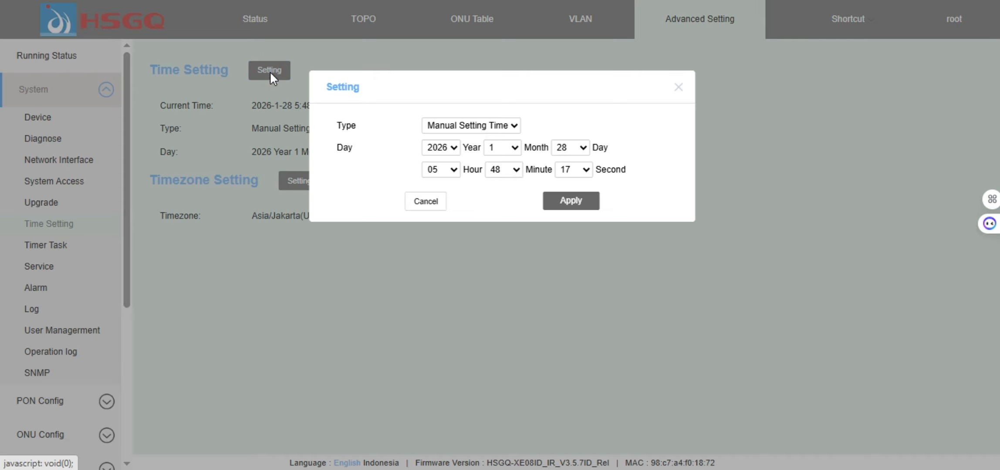
click(504, 130)
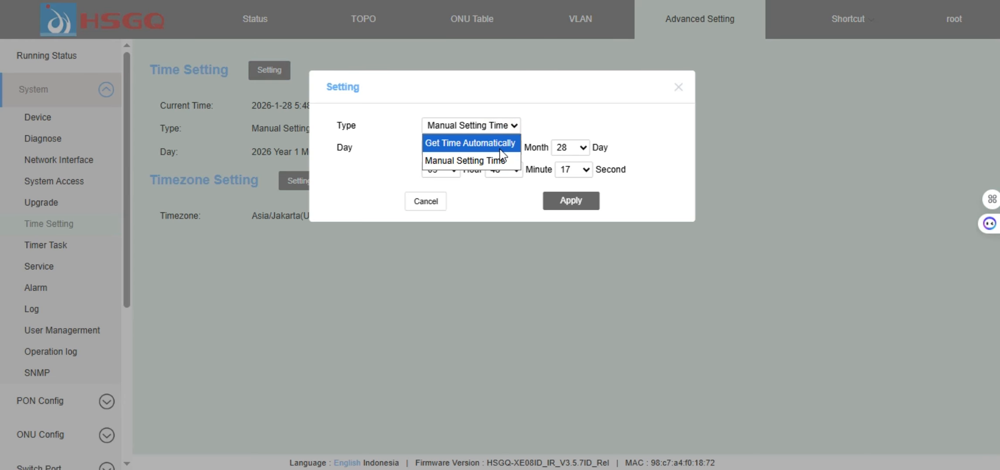
click(539, 110)
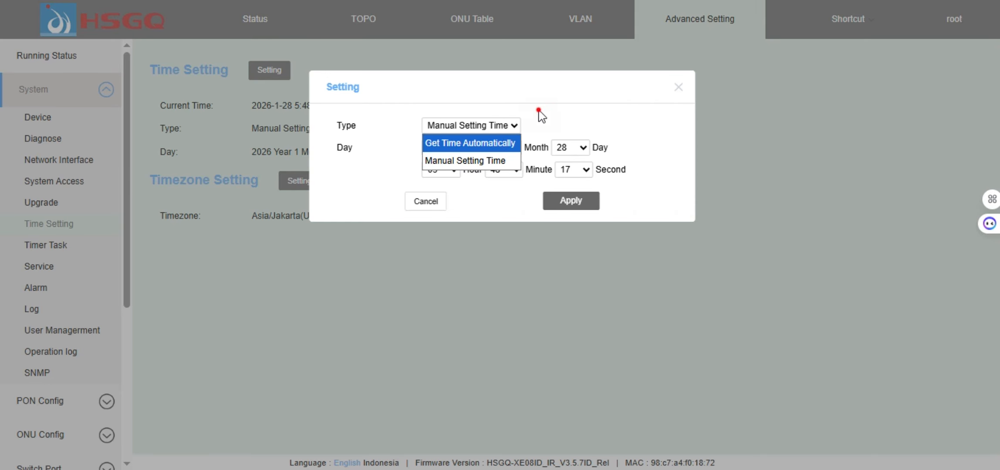
click(508, 128)
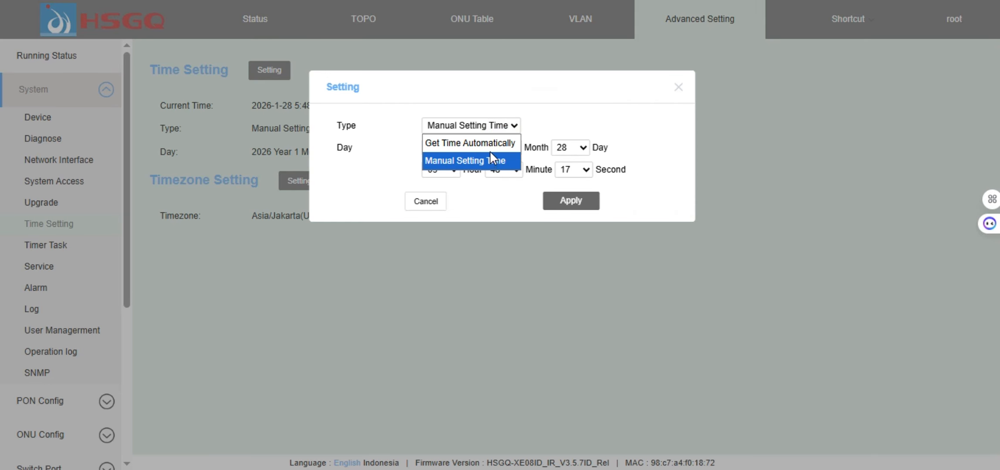
click(492, 144)
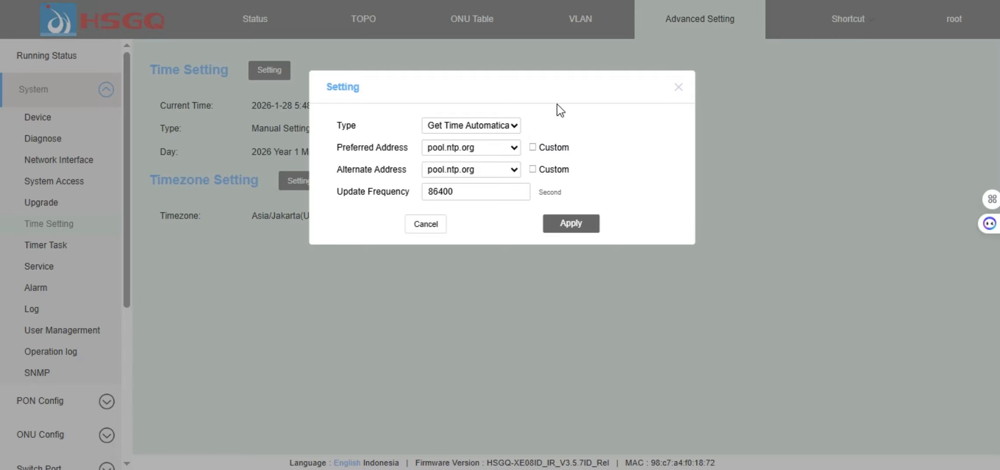
click(500, 124)
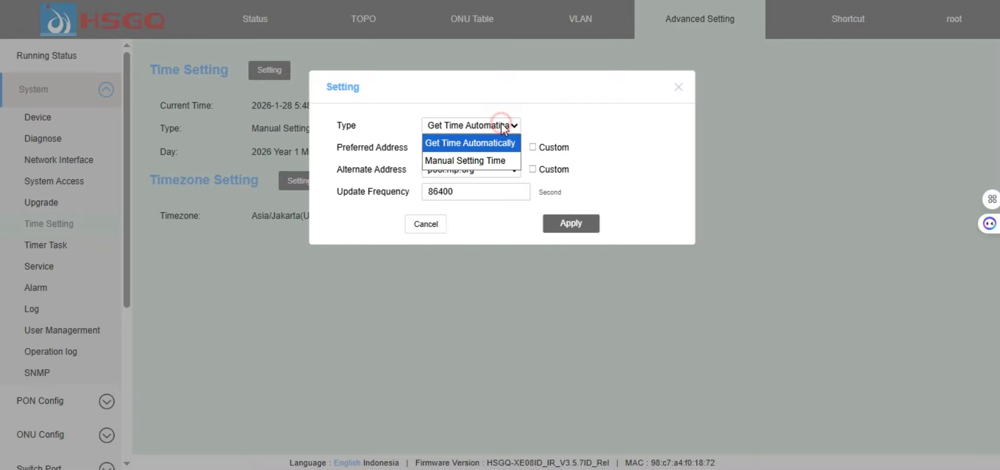
click(485, 157)
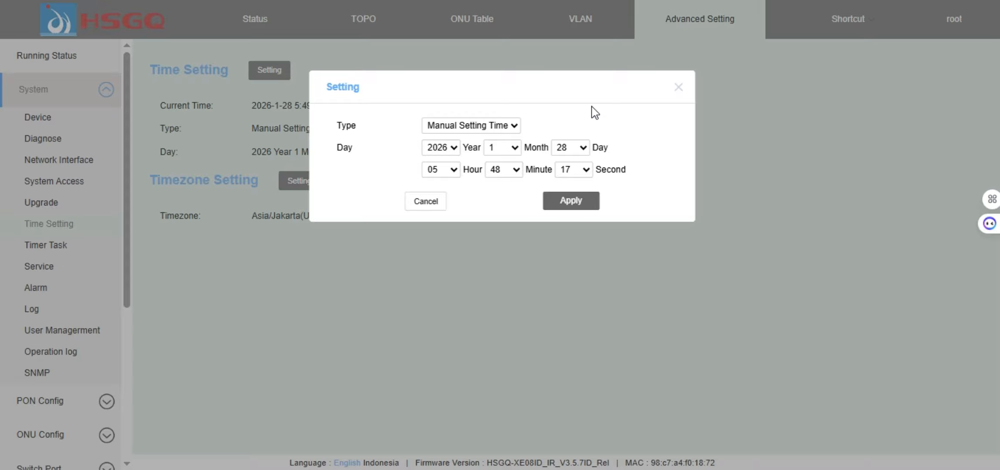
click(507, 125)
click(521, 127)
click(679, 87)
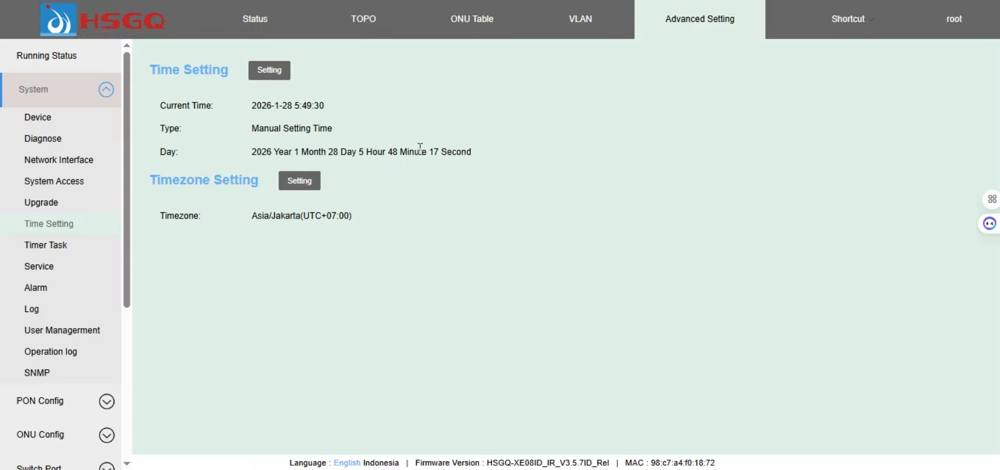
click(280, 74)
click(439, 202)
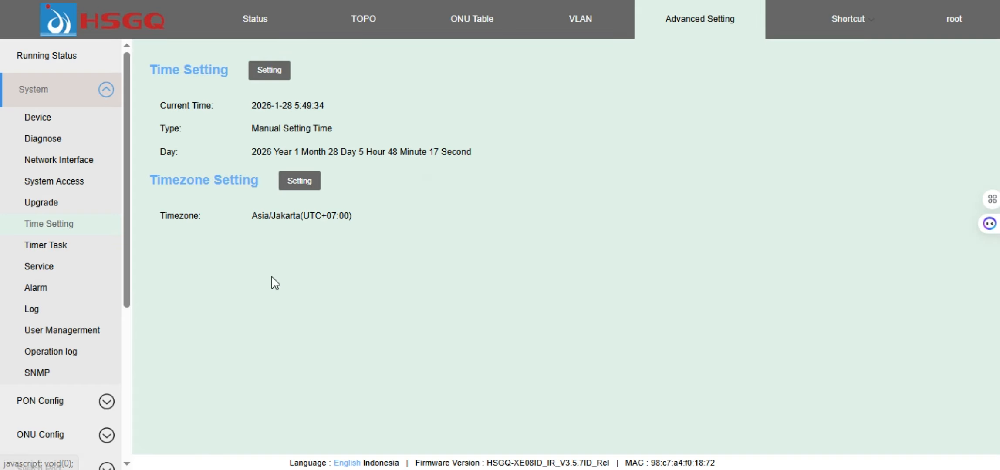
click(60, 249)
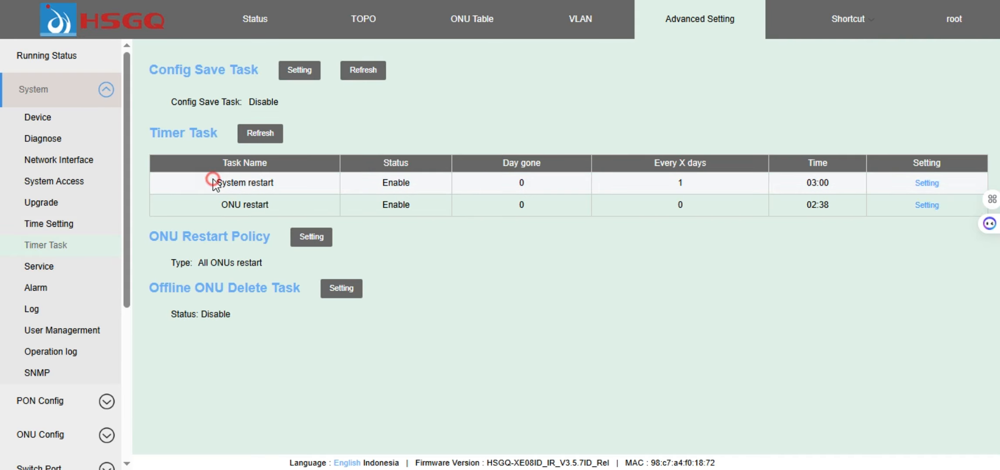
drag(212, 185, 286, 191)
drag(210, 204, 280, 220)
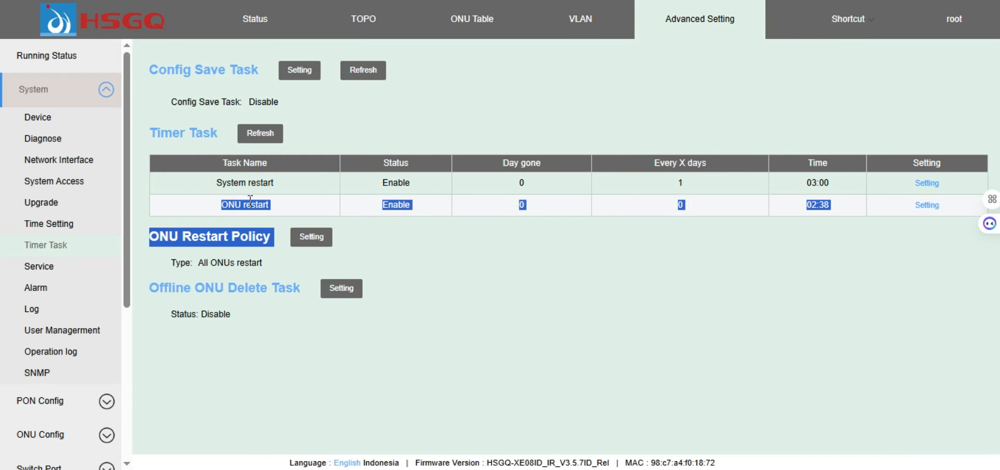
click(231, 191)
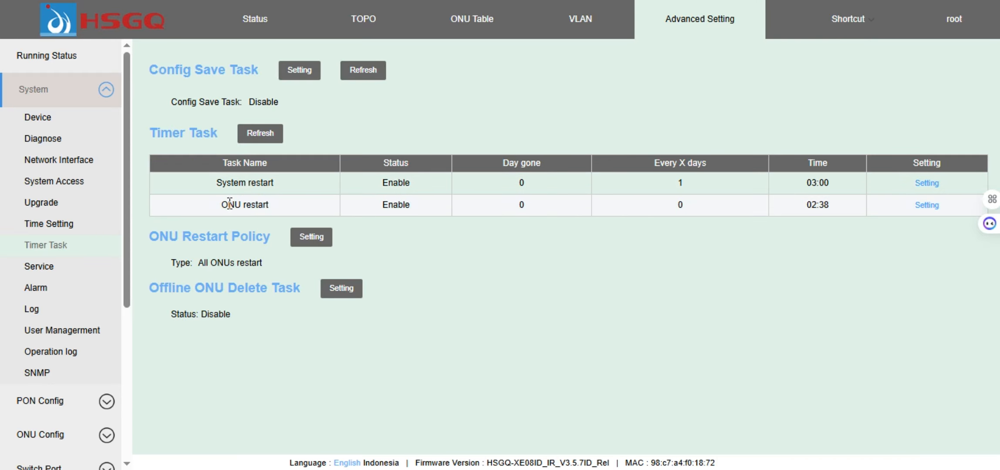
click(441, 119)
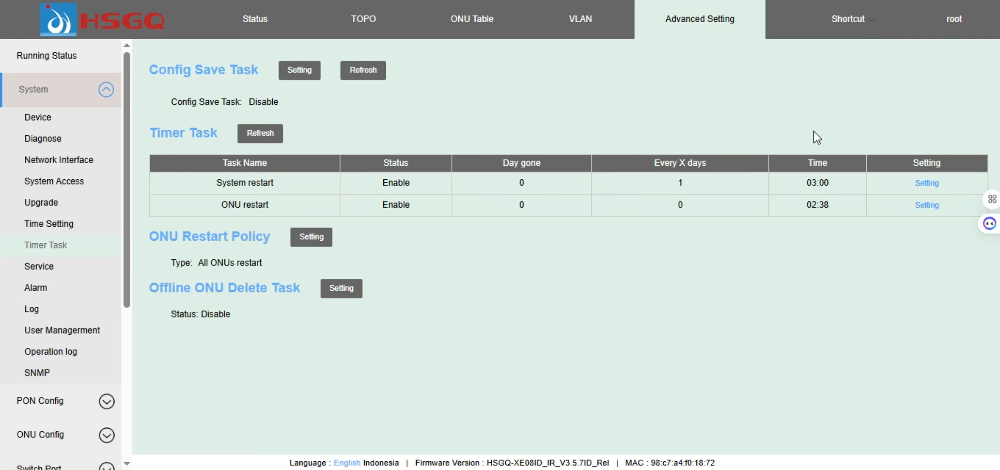
click(927, 183)
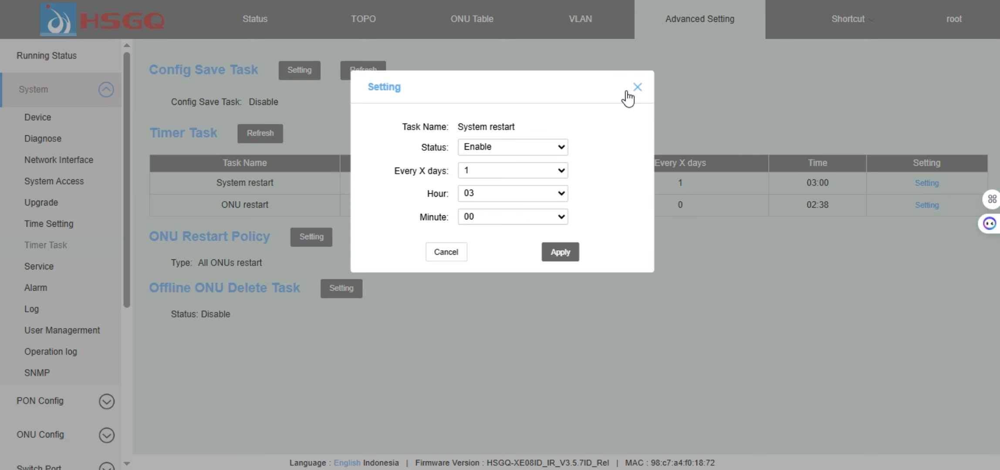
click(638, 88)
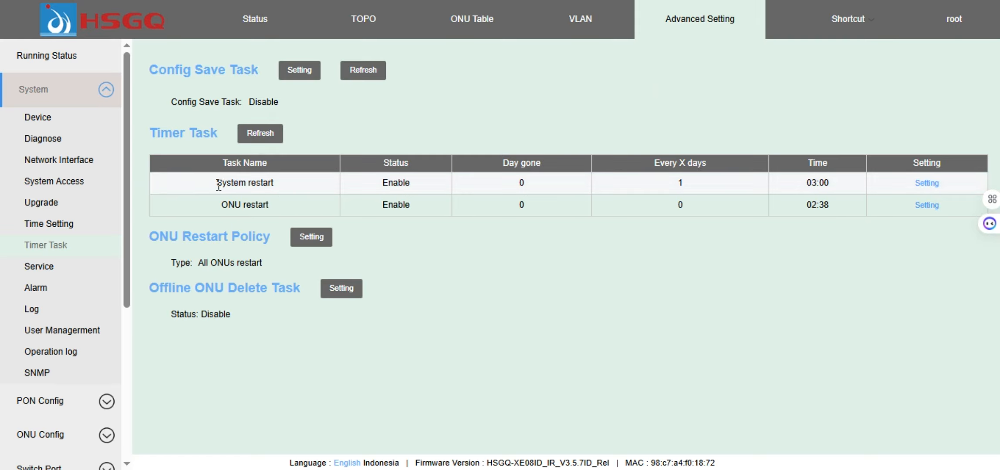
drag(212, 185, 277, 187)
click(278, 186)
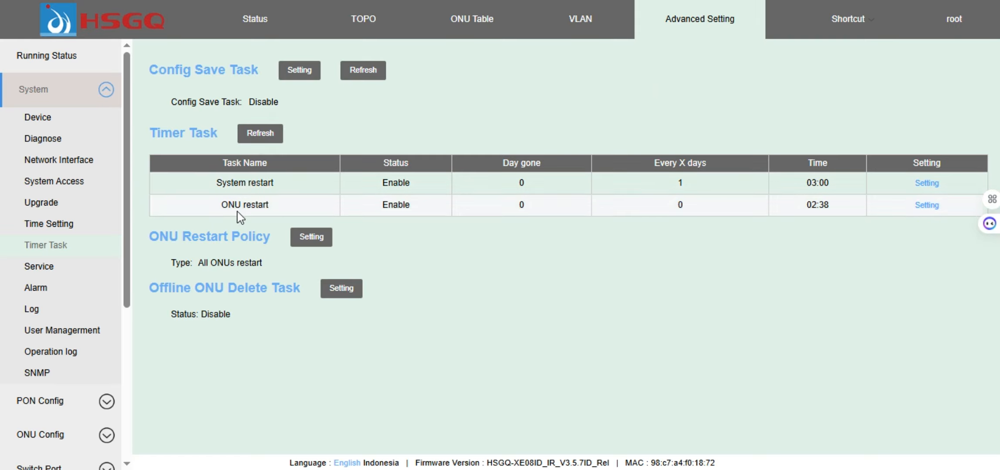
drag(229, 208, 280, 208)
click(279, 208)
drag(210, 185, 279, 187)
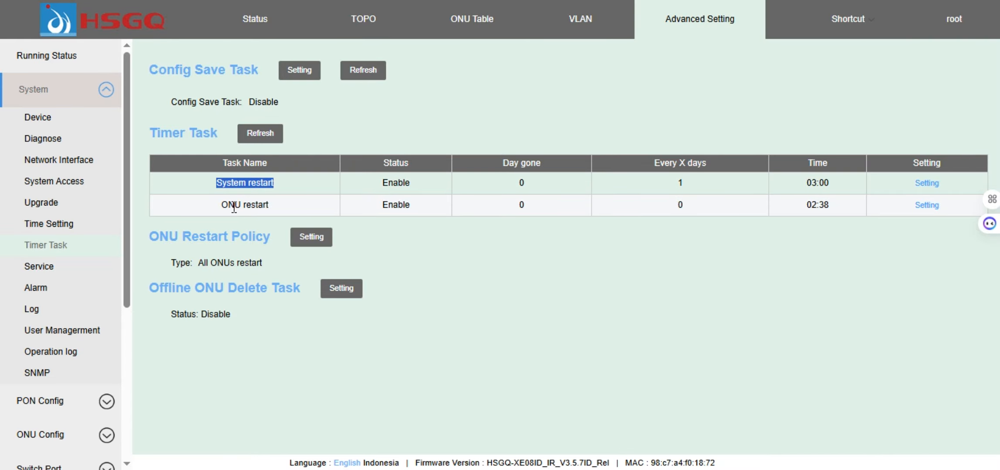
drag(228, 208, 260, 191)
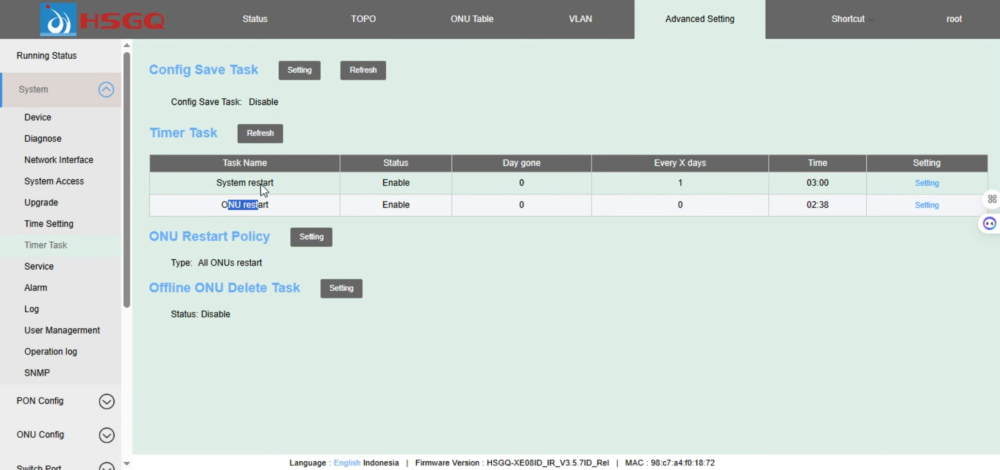
click(256, 135)
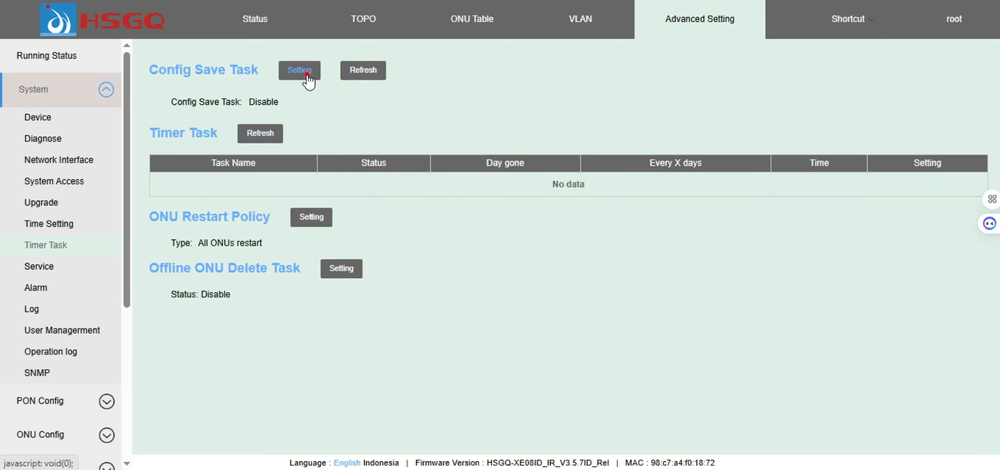
click(308, 75)
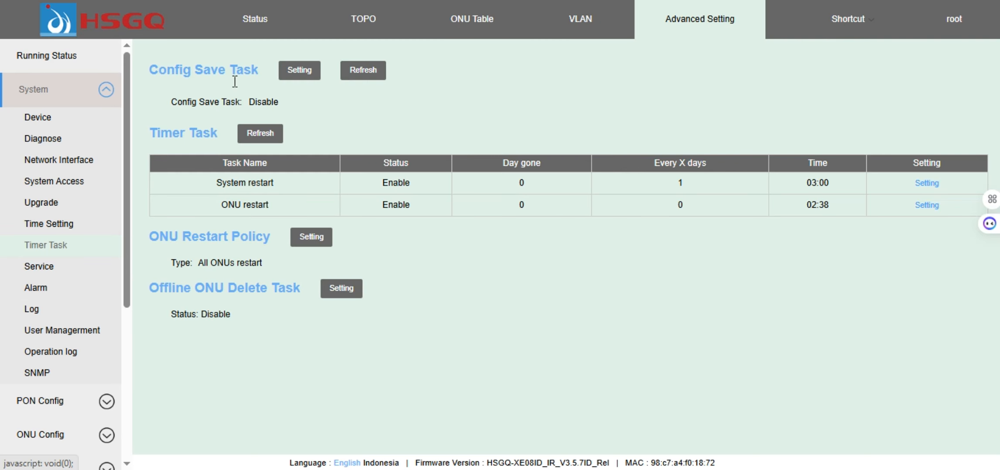
click(310, 72)
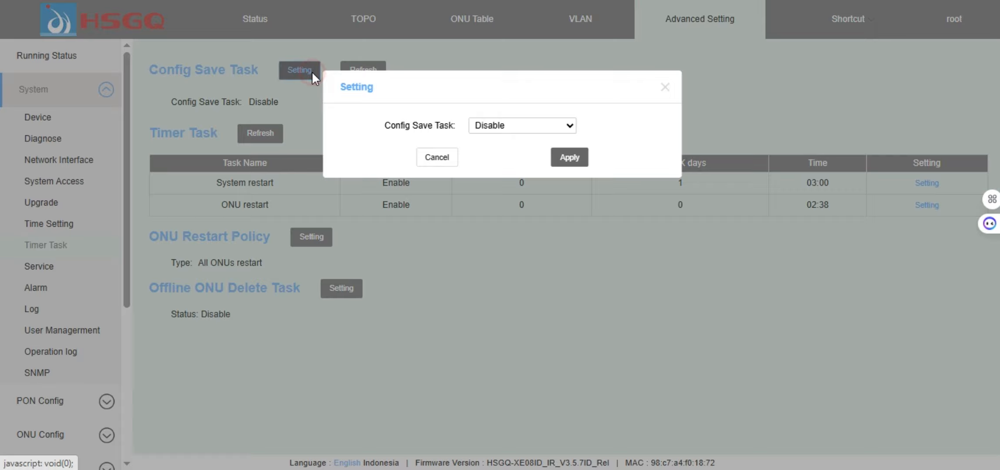
click(518, 127)
click(517, 127)
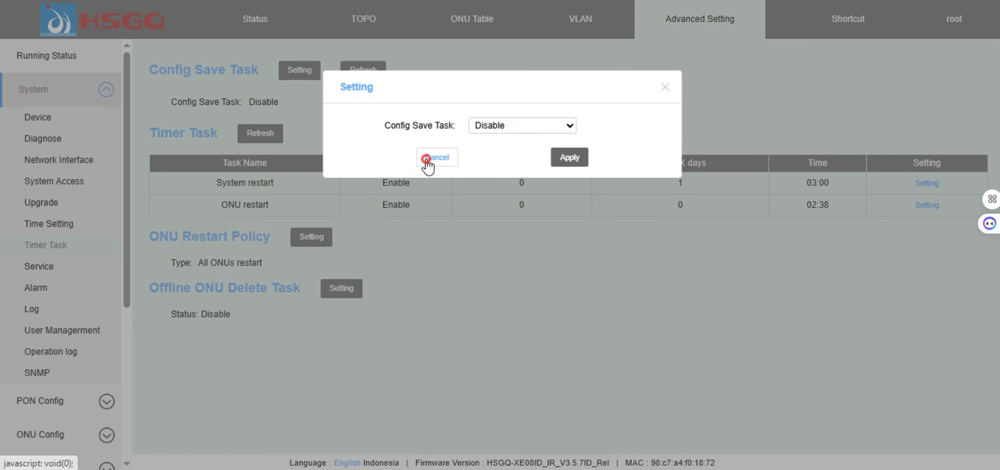
click(435, 158)
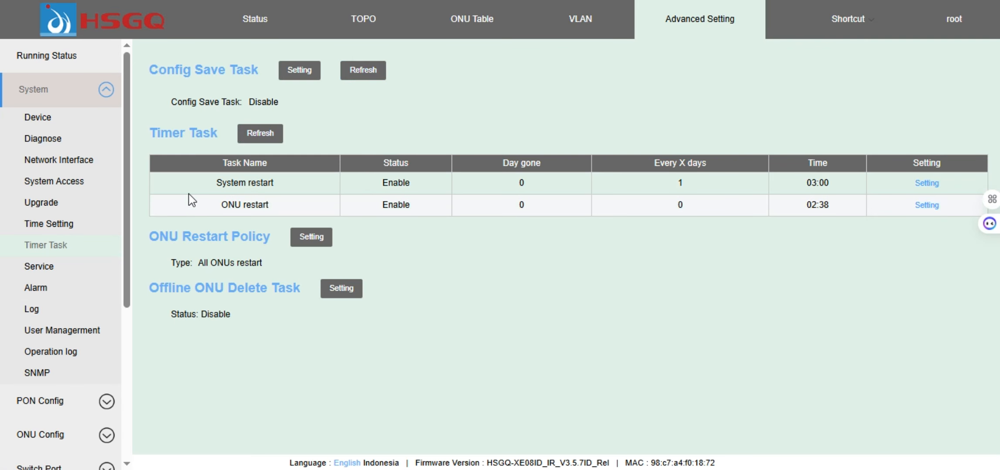
drag(211, 183, 274, 183)
drag(221, 204, 296, 202)
click(604, 279)
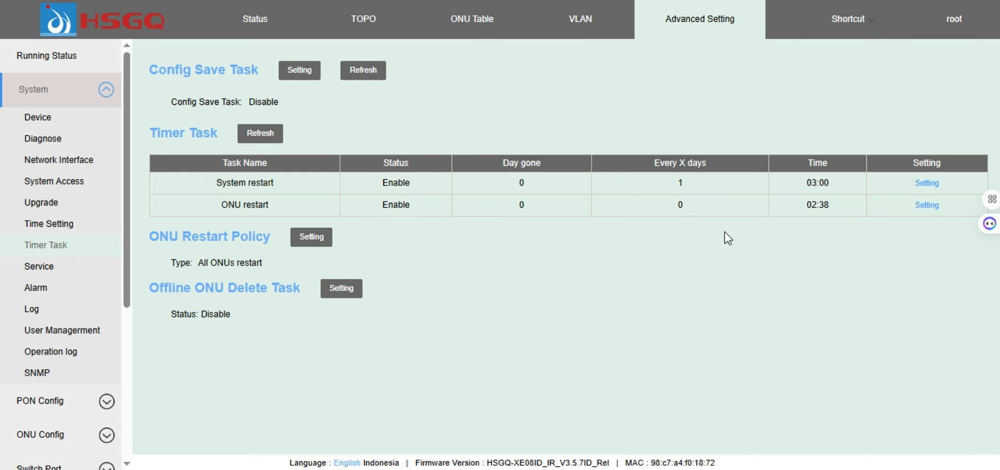
drag(383, 182, 442, 184)
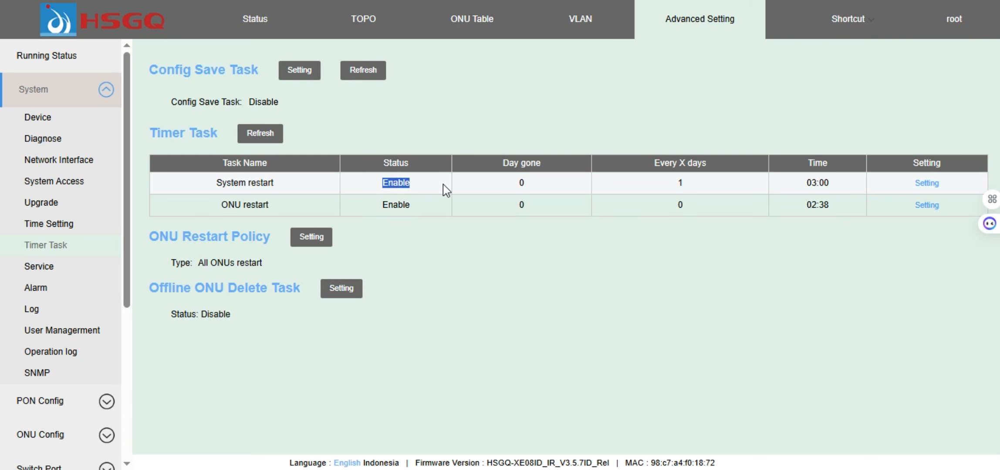
drag(382, 206, 410, 212)
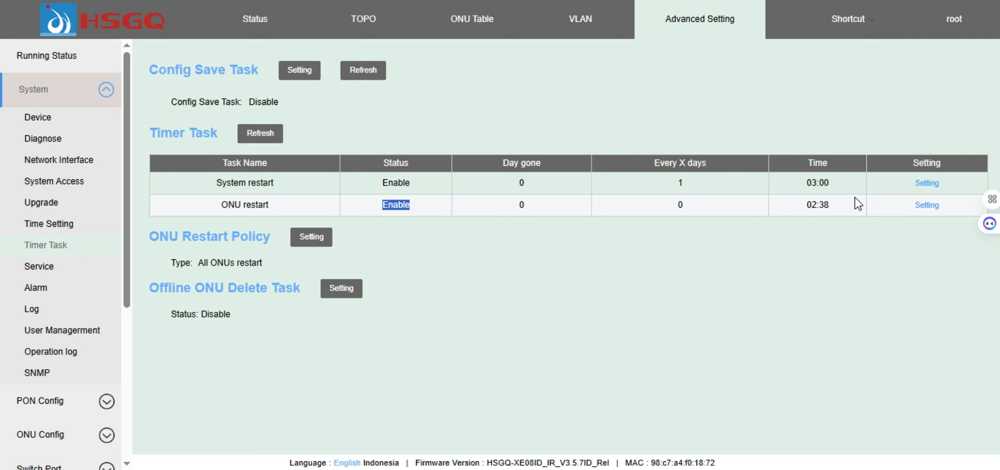
click(931, 186)
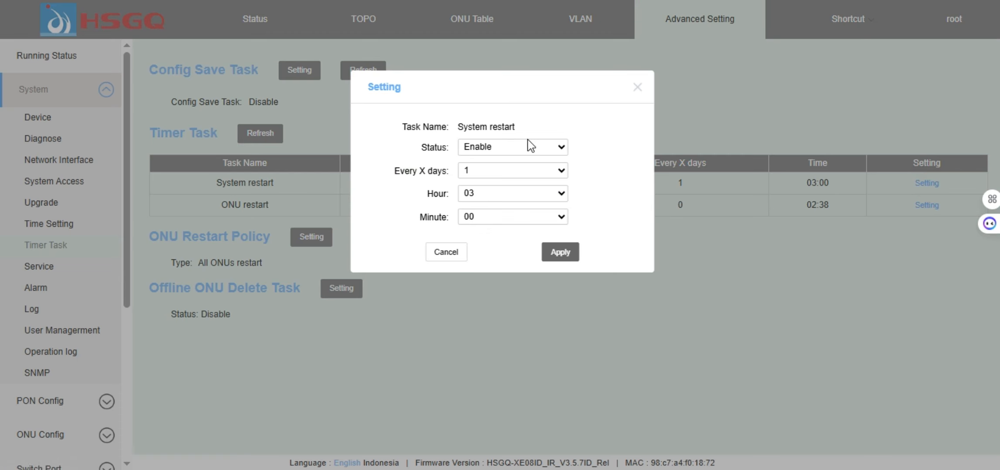
Keep System restart enabled and set its schedule to repeat every 7 days
click(526, 148)
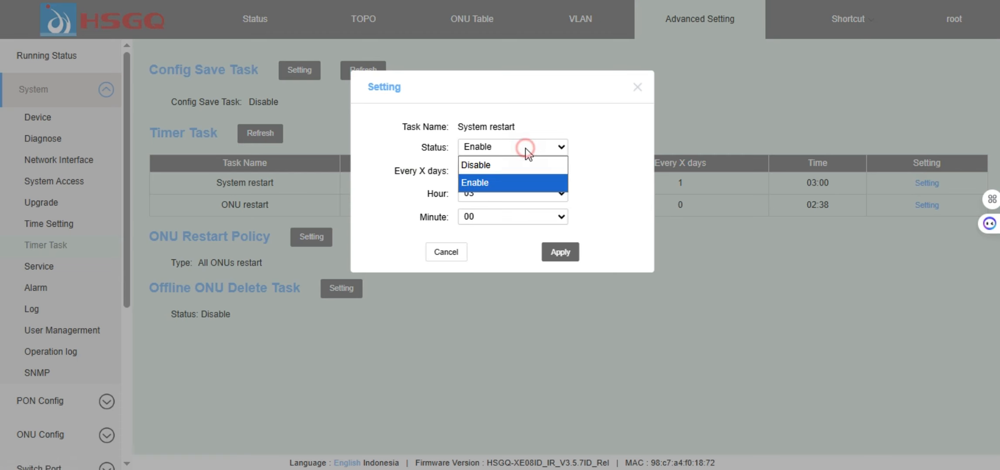
click(618, 187)
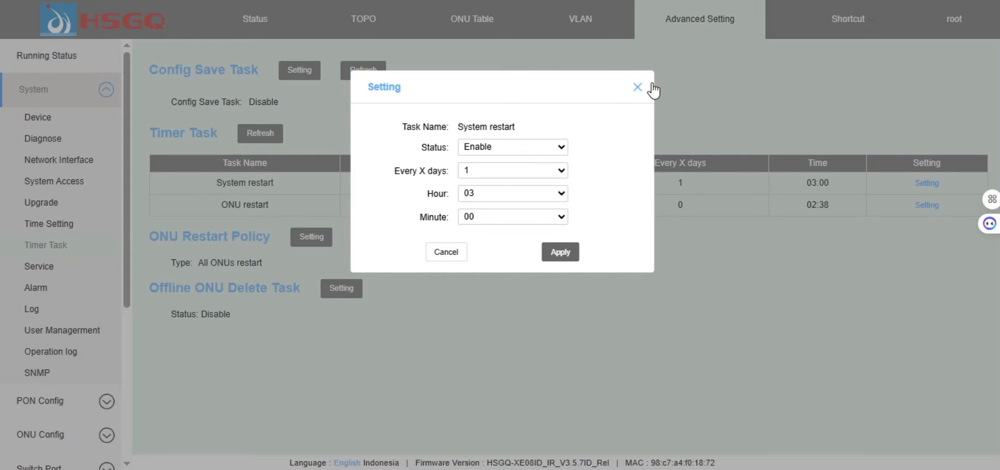
click(638, 88)
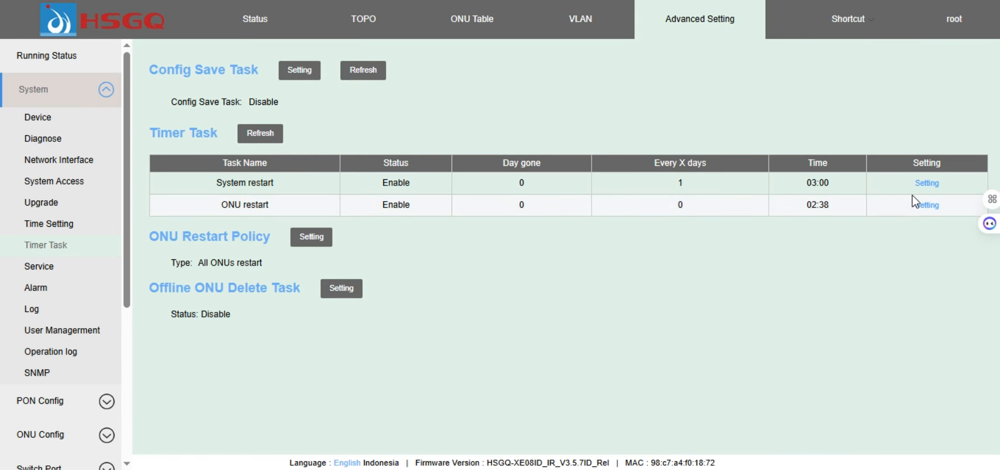
click(927, 182)
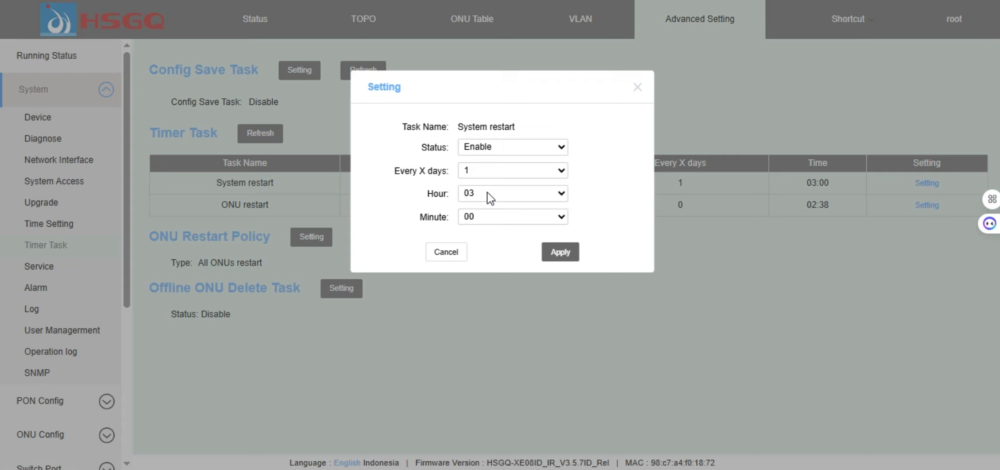
click(488, 171)
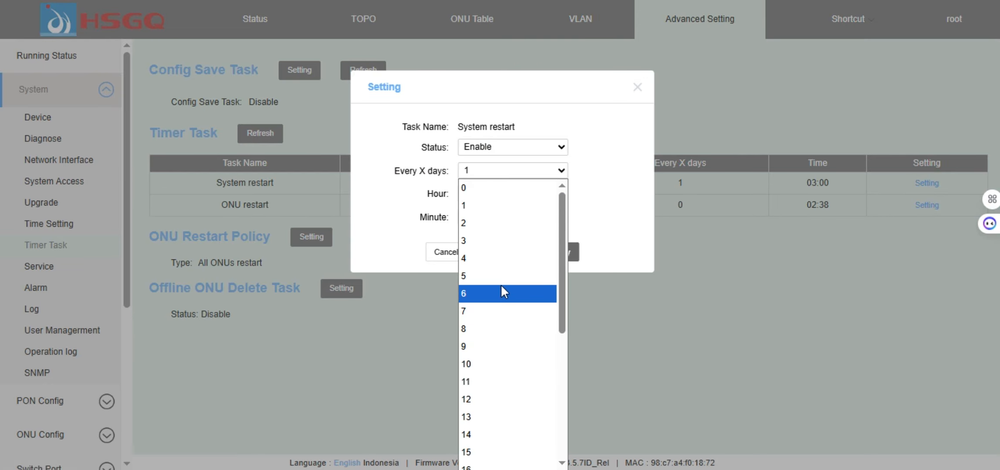
click(474, 311)
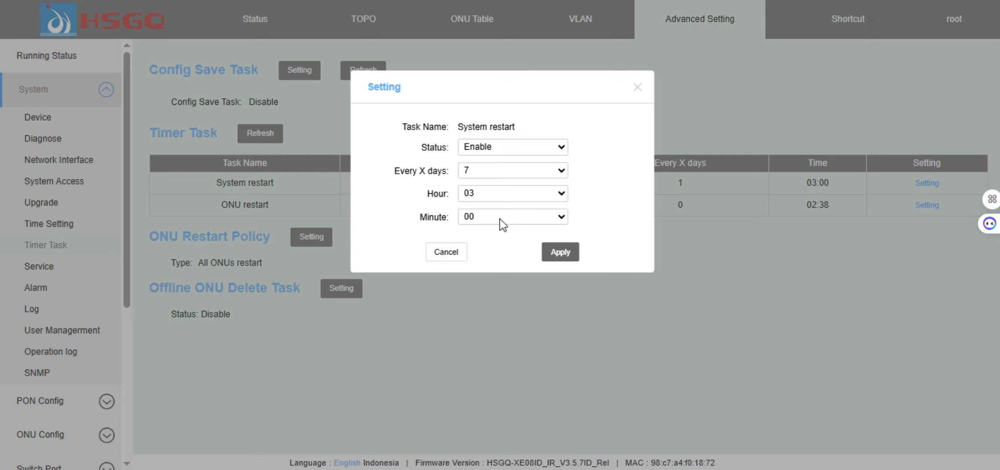
Set the System restart time to hour 03 and minute 00
click(521, 198)
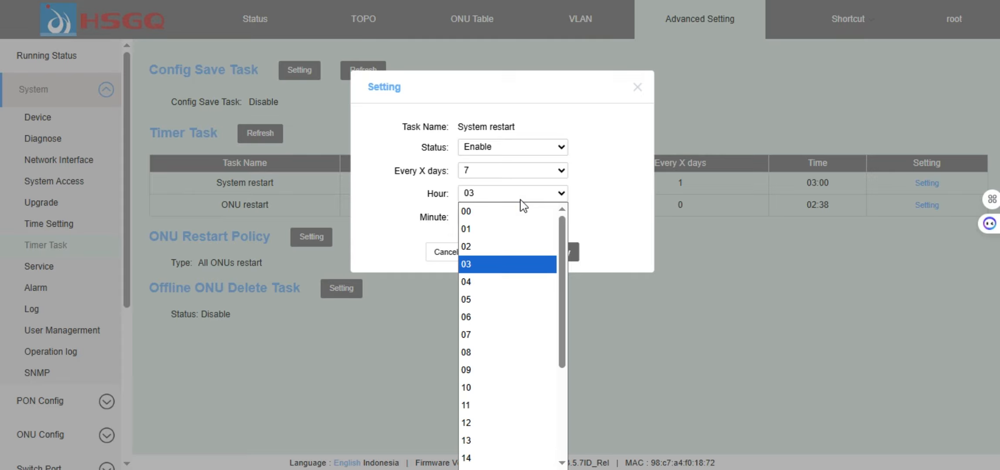
click(521, 199)
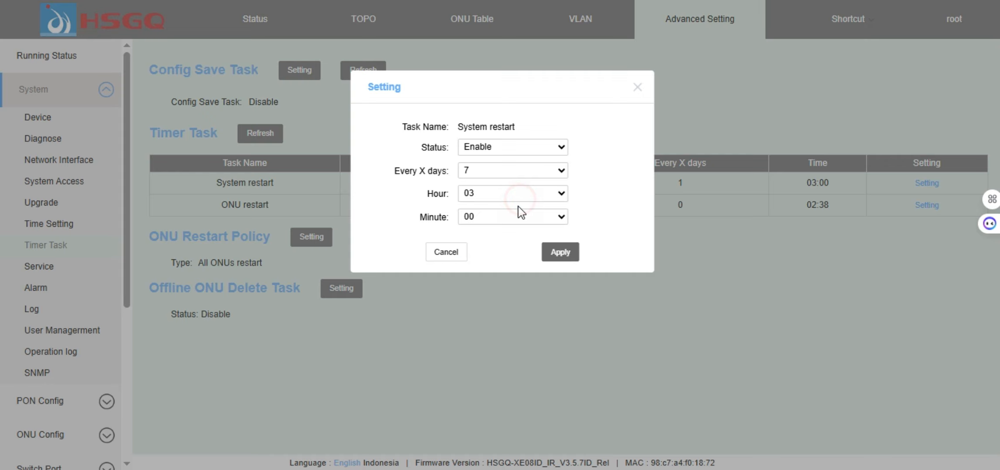
click(510, 220)
click(513, 224)
click(497, 198)
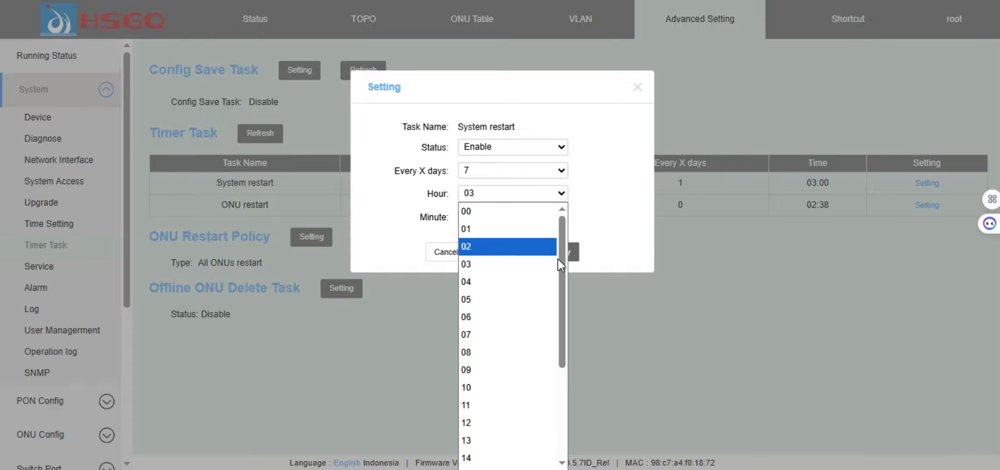
drag(560, 278, 559, 384)
click(565, 237)
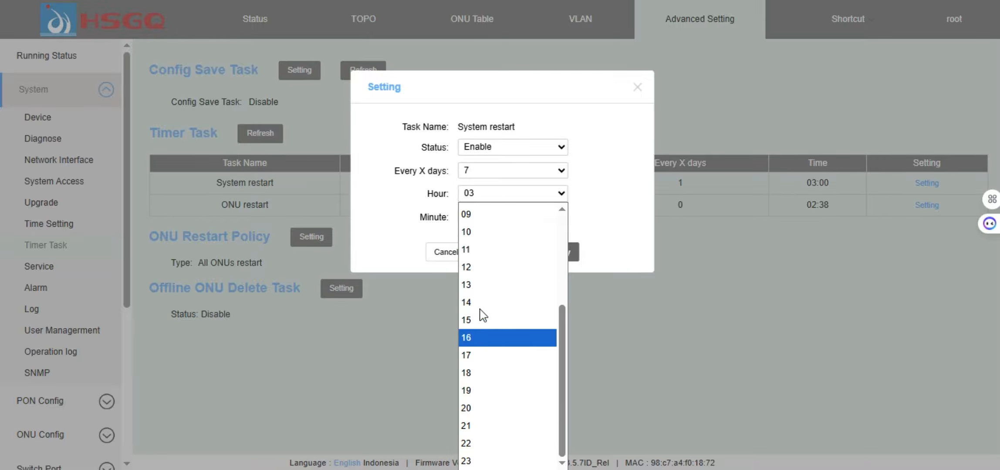
click(609, 199)
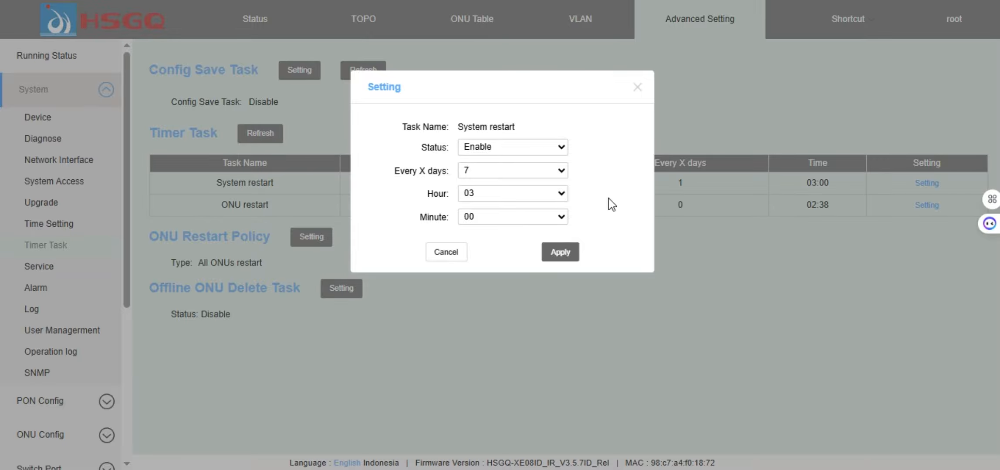
Confirm the 03:00 restart time, apply the schedule, and dismiss the Setting success message
click(508, 213)
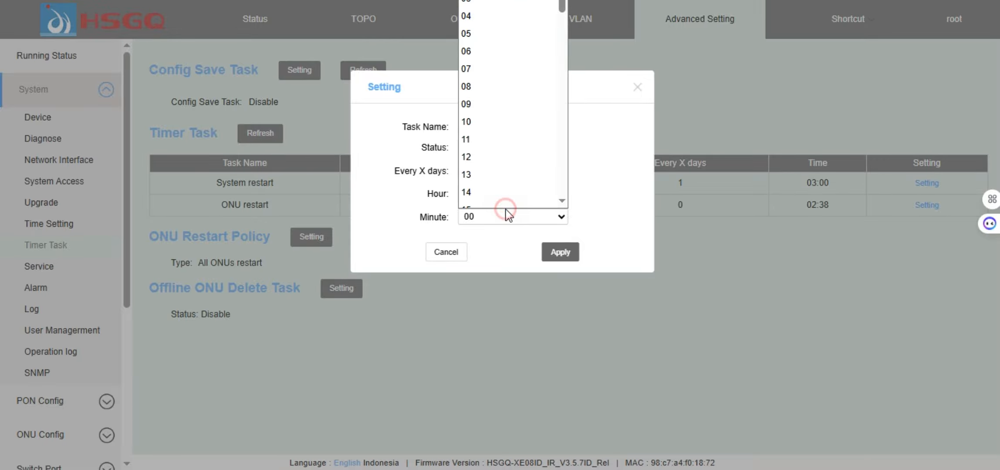
click(591, 208)
click(505, 195)
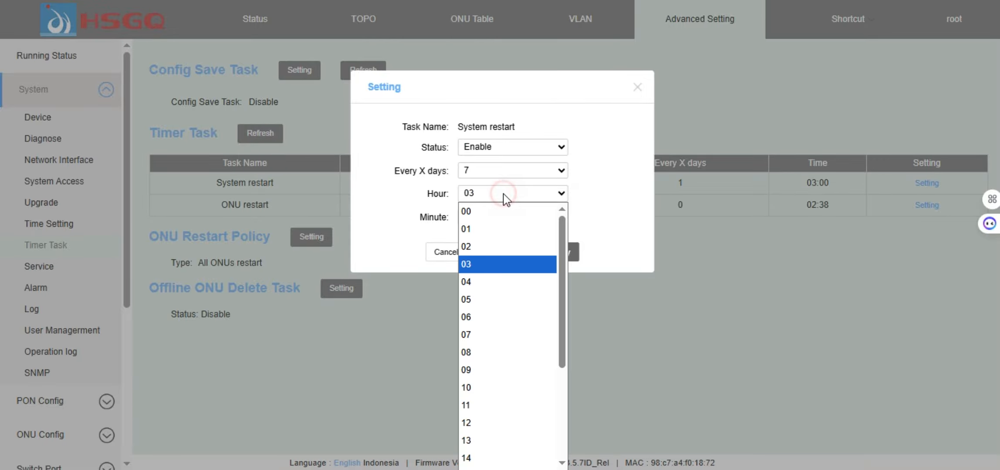
click(505, 196)
click(487, 218)
click(487, 219)
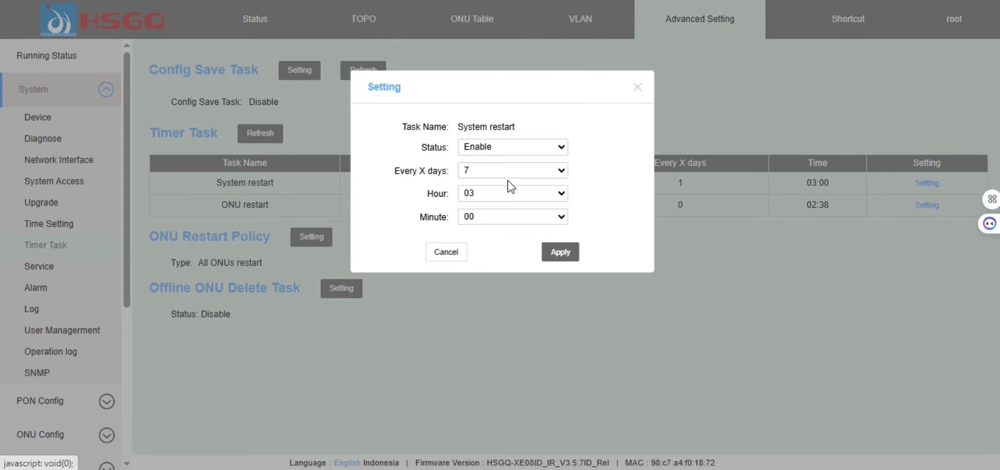
click(554, 251)
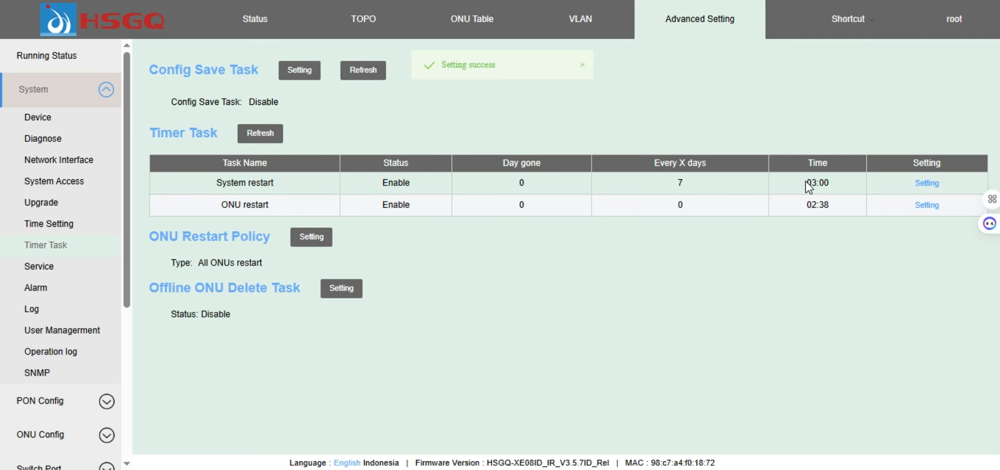
click(681, 182)
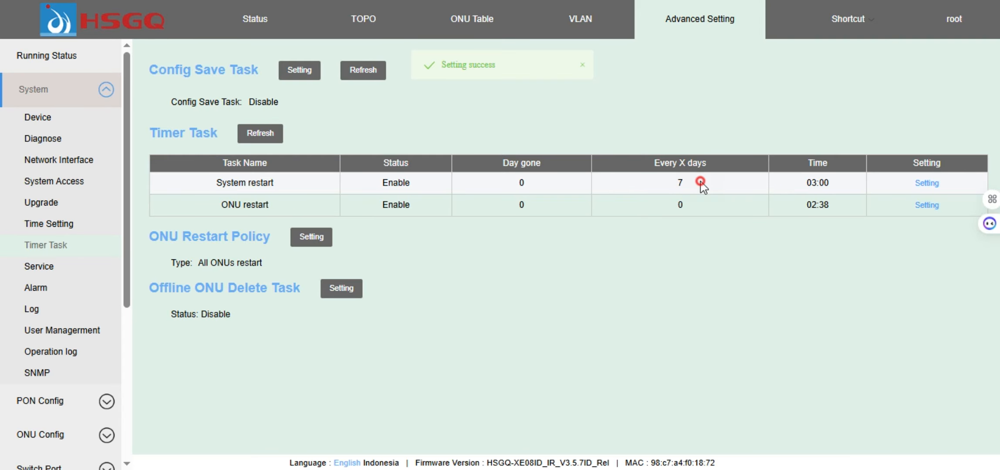
click(672, 271)
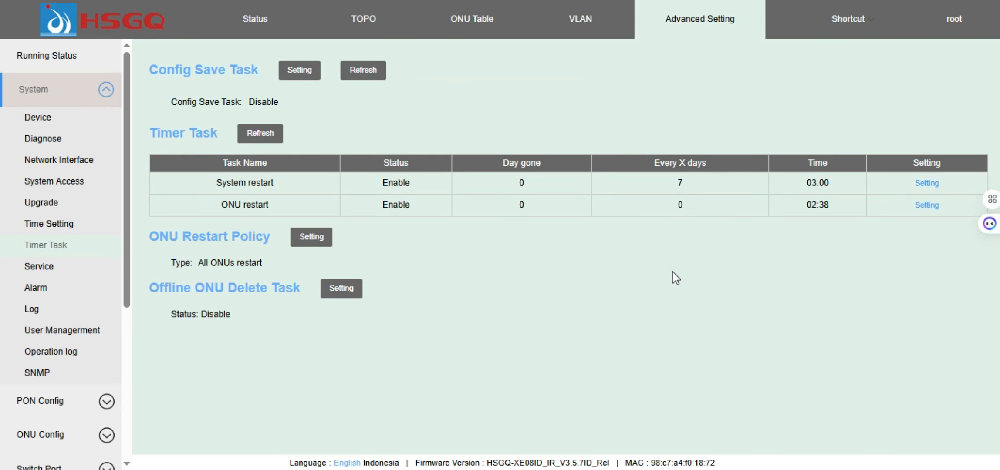
Set the ONU restart to hour 03, minute 00, every 3 days, and apply
click(928, 205)
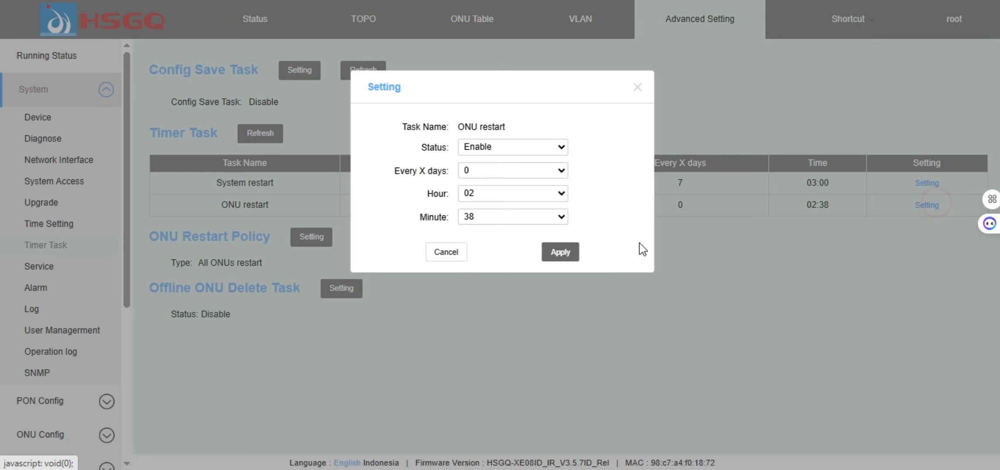
click(528, 194)
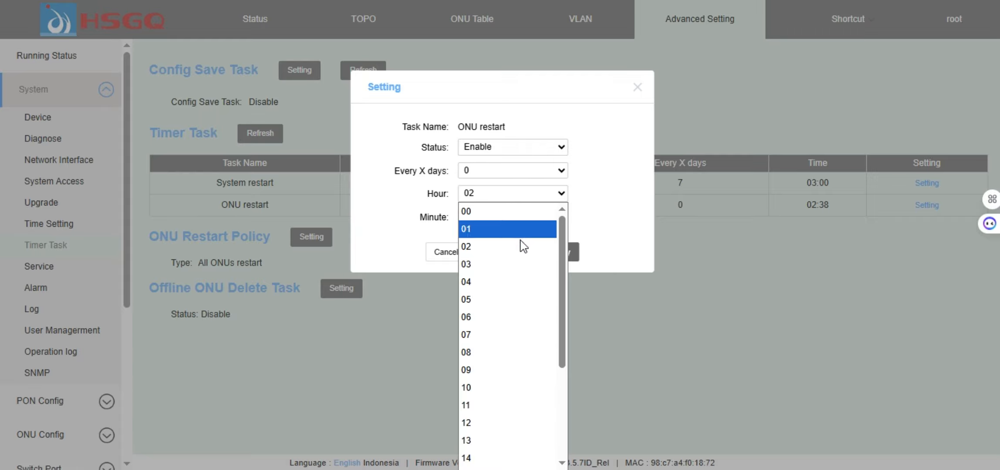
click(518, 264)
click(522, 218)
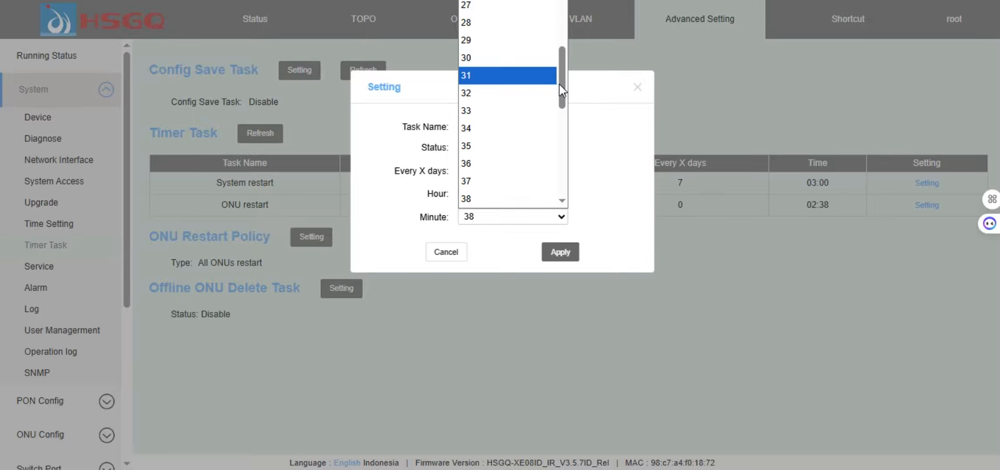
drag(562, 90, 563, 2)
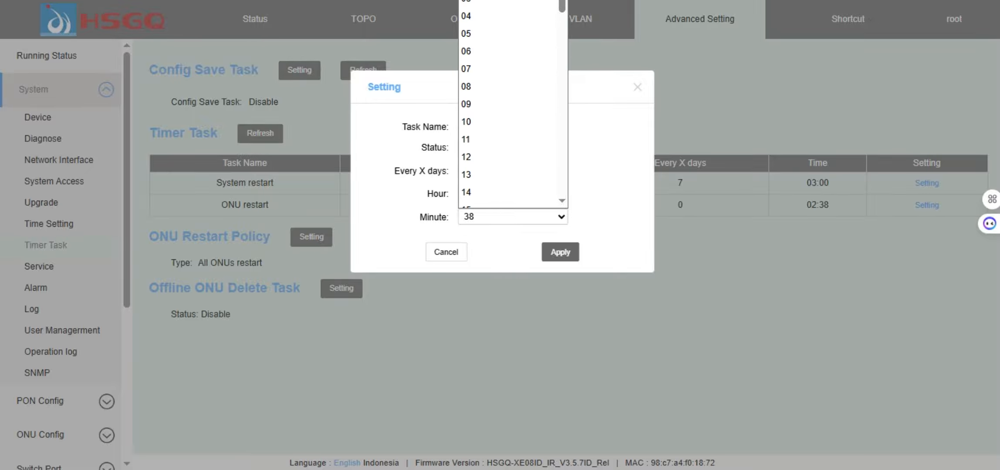
click(488, 1)
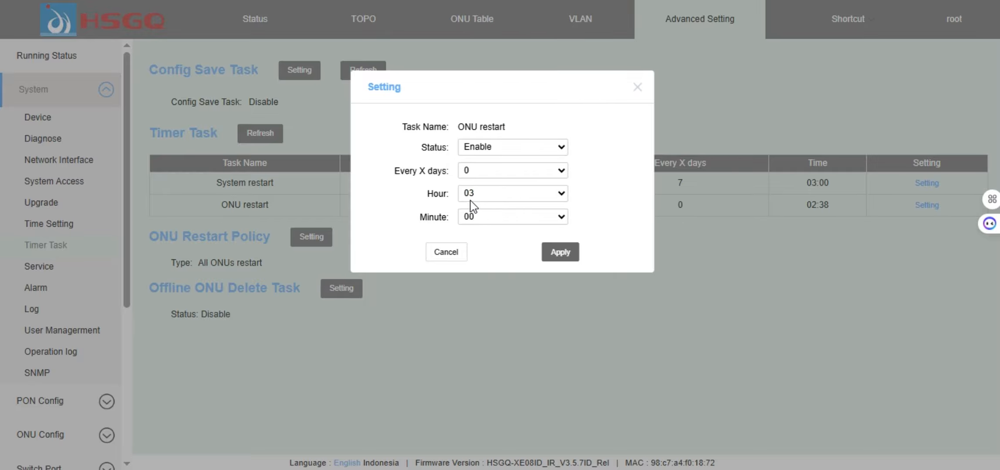
click(504, 172)
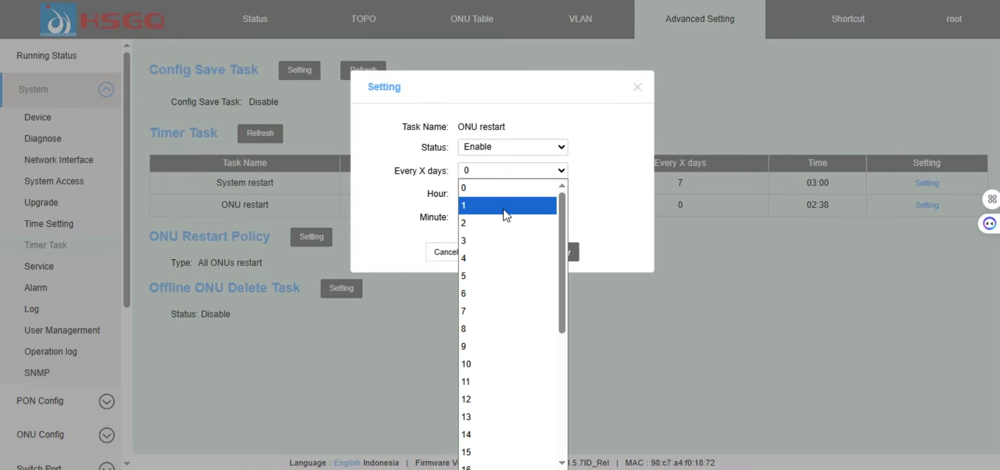
click(507, 240)
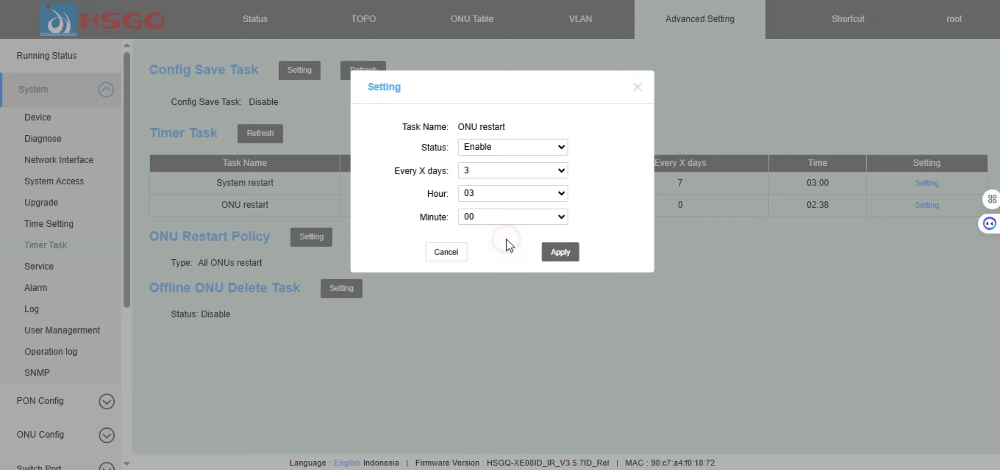
click(562, 254)
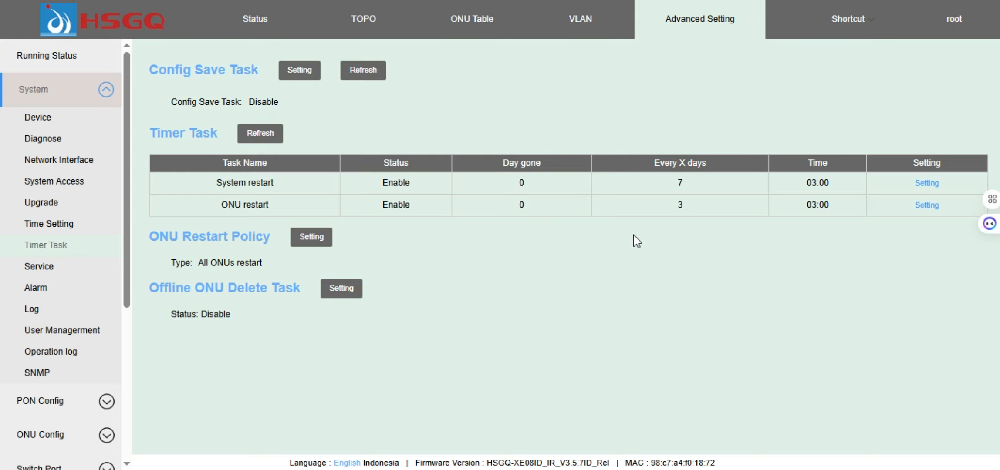
Highlight the ONU restart time 03:00 and 3-day interval in the Timer Task table
drag(800, 200, 828, 203)
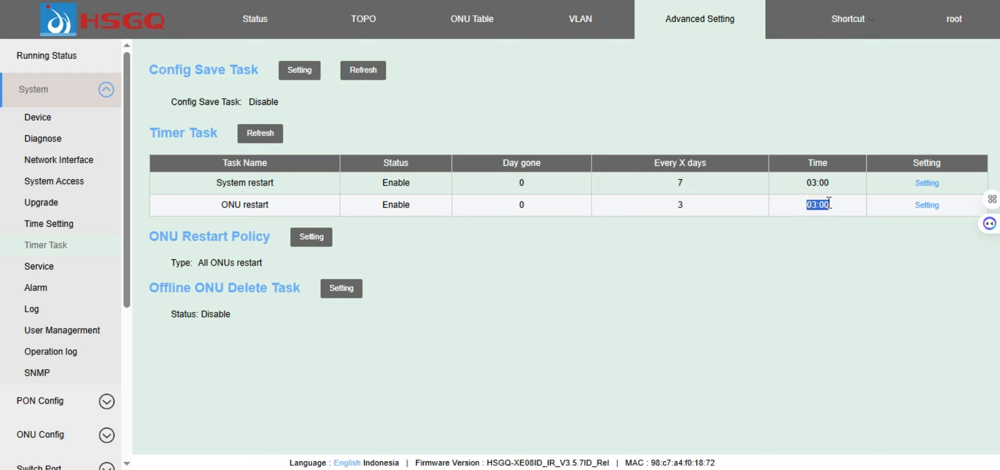
click(828, 202)
drag(660, 207, 699, 207)
click(699, 207)
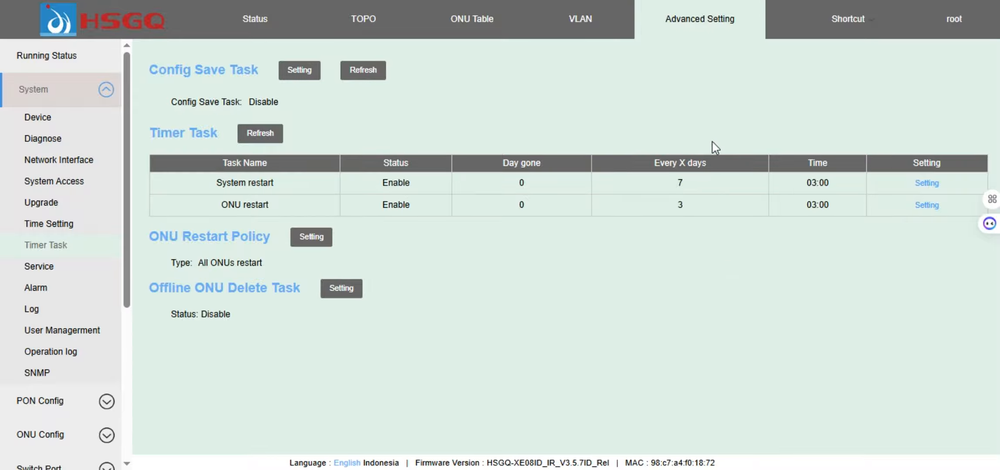
Visit the System Device page, then return to the Running Status overview
click(39, 89)
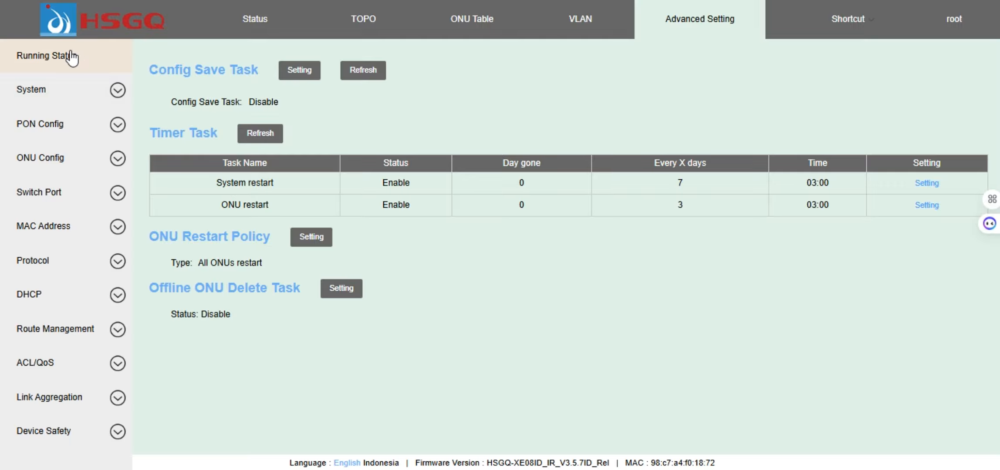
click(33, 90)
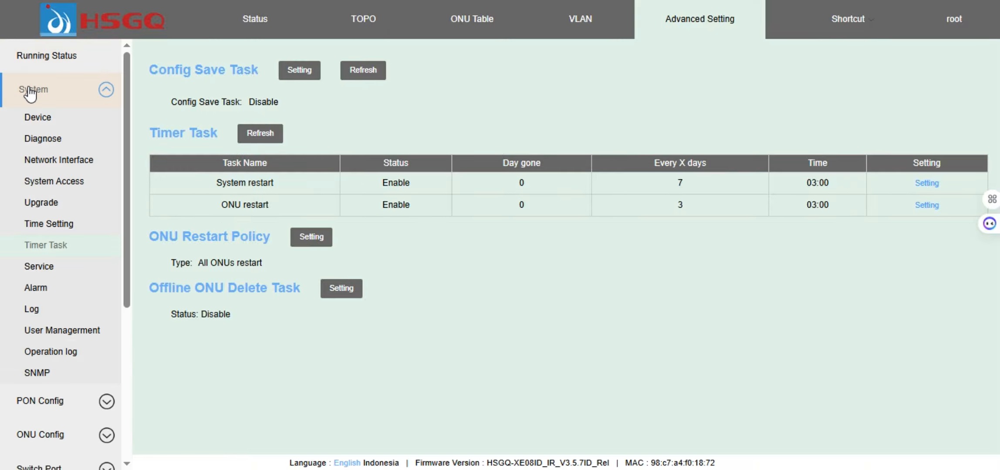
click(56, 120)
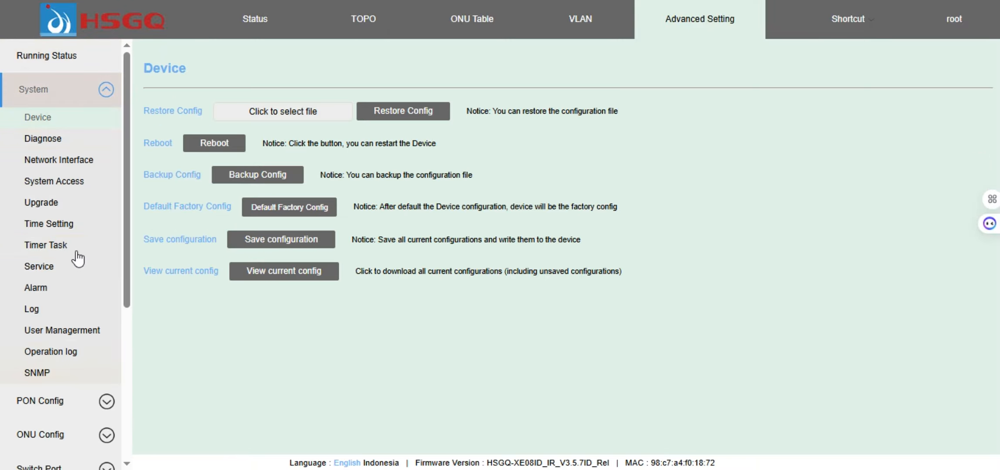
click(45, 55)
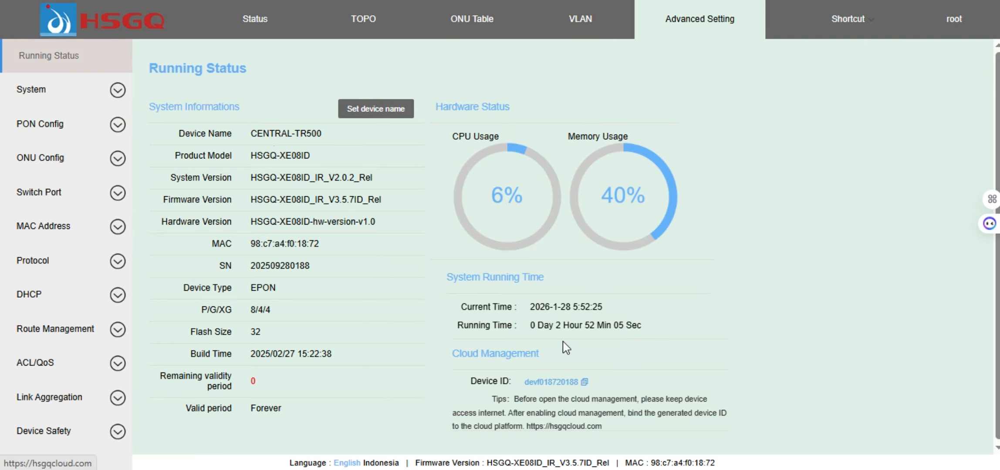
Highlight current time 2026-1-28 5:52:37 and running time 2 hours 52 minutes
drag(534, 325, 639, 326)
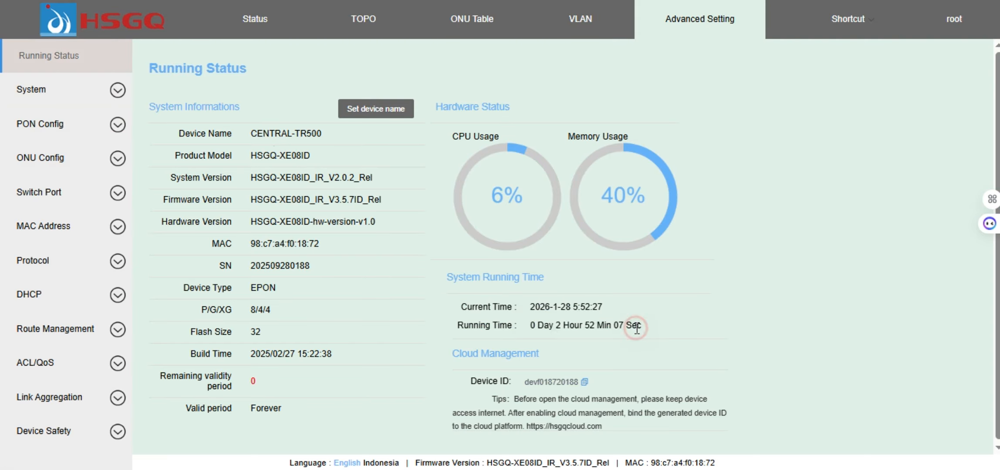
click(558, 329)
drag(559, 330, 654, 322)
click(655, 321)
mouse_move(527, 331)
mouse_down()
mouse_move(628, 335)
mouse_move(559, 323)
mouse_move(609, 319)
mouse_up()
click(628, 334)
click(649, 326)
click(558, 323)
click(647, 329)
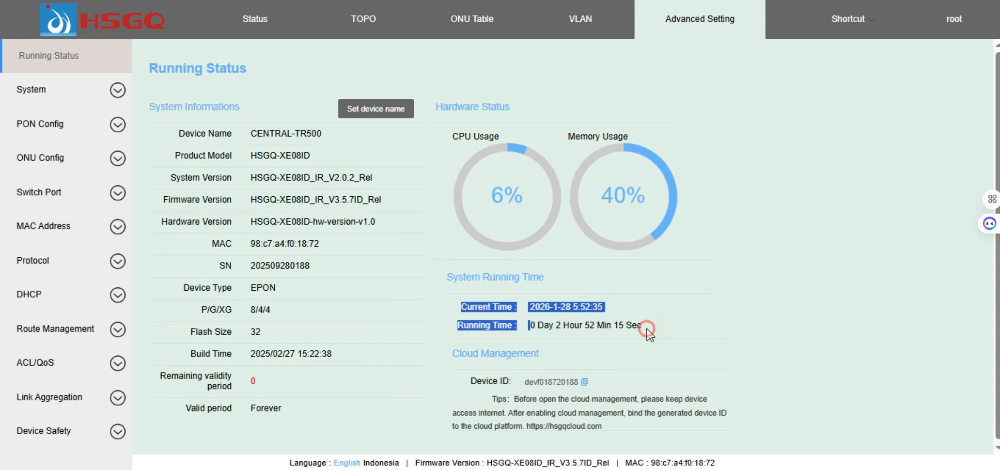
click(558, 334)
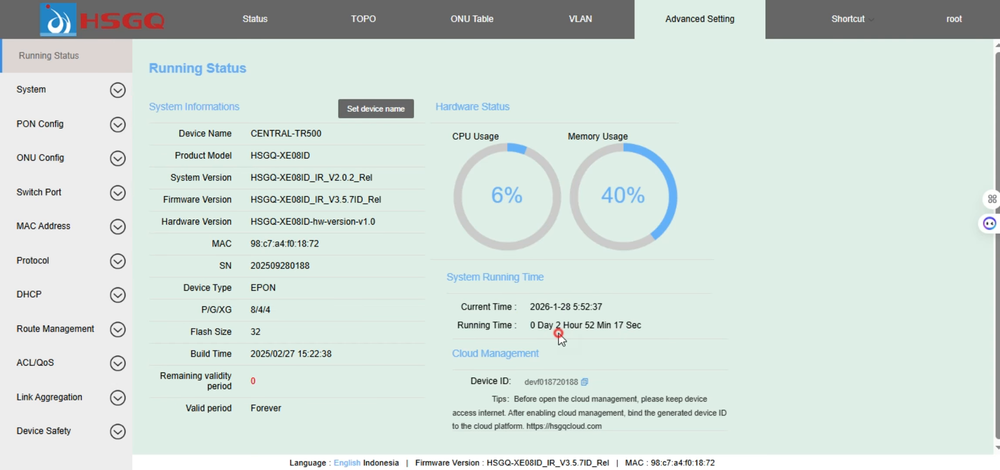
click(645, 325)
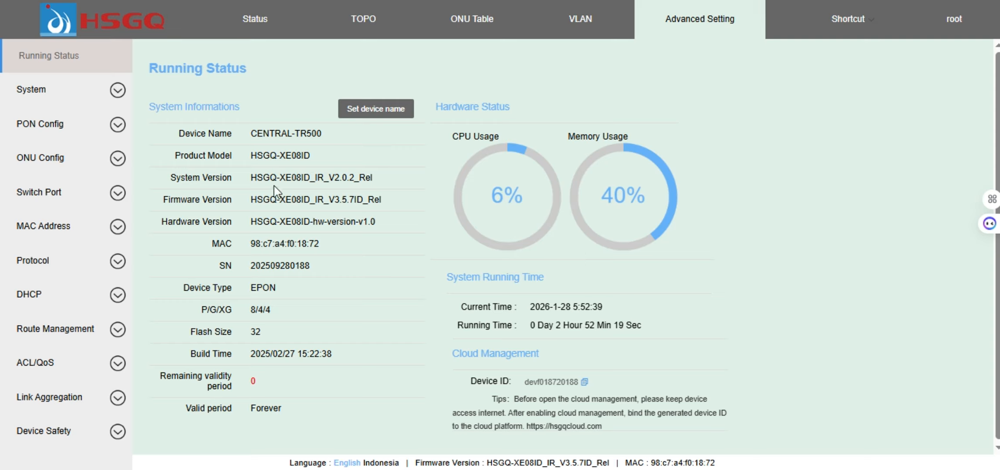